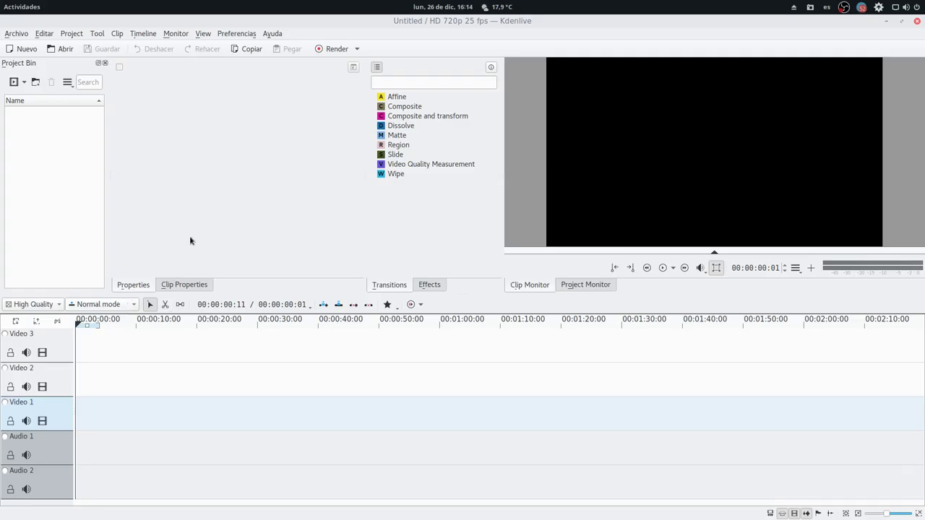
Add Sreencast.mp4 from the Home folder in the file manager to the Kdenlive project bin, and return to Kdenlive
mouse_move(2, 1)
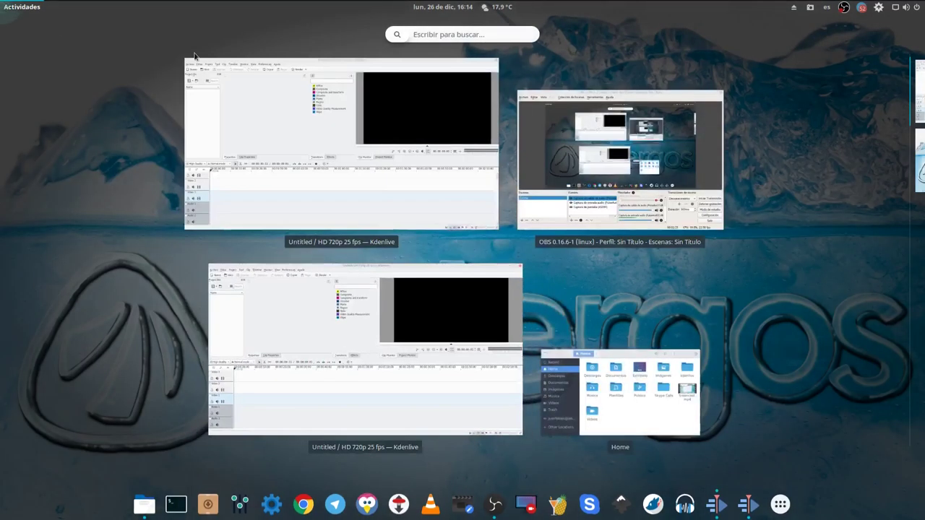
left_click(615, 410)
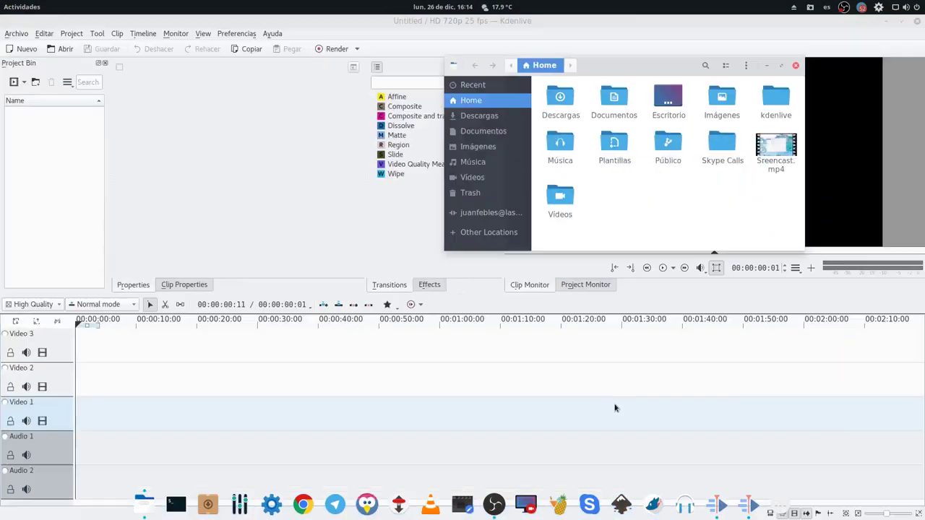
left_click(778, 156)
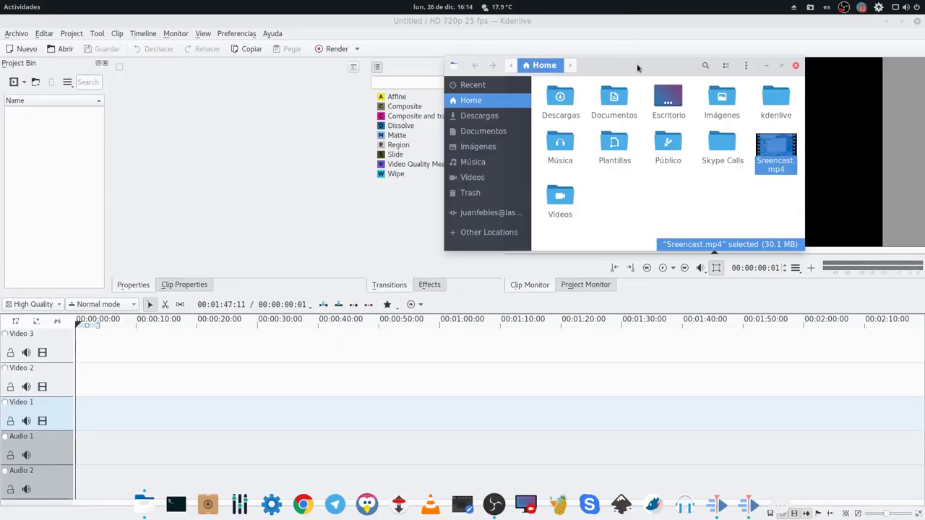
left_click_drag(628, 63, 685, 83)
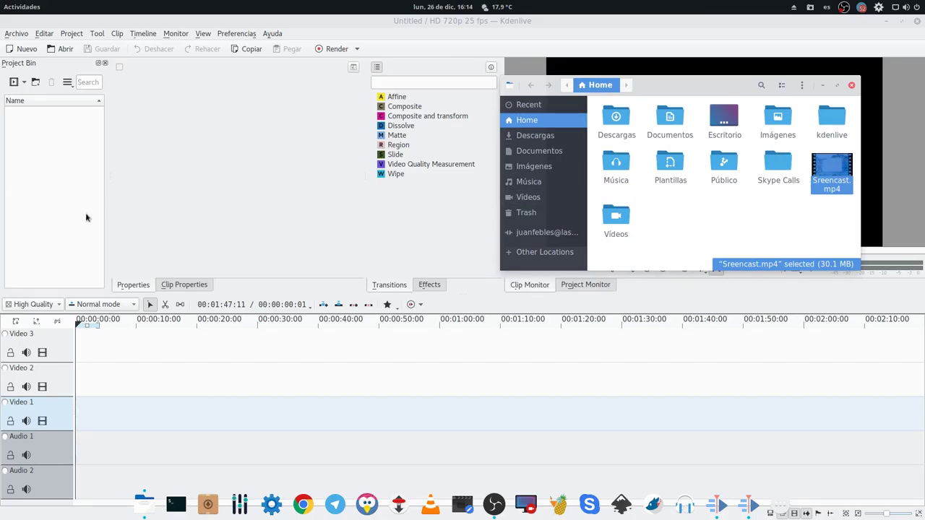
left_click_drag(830, 167, 51, 137)
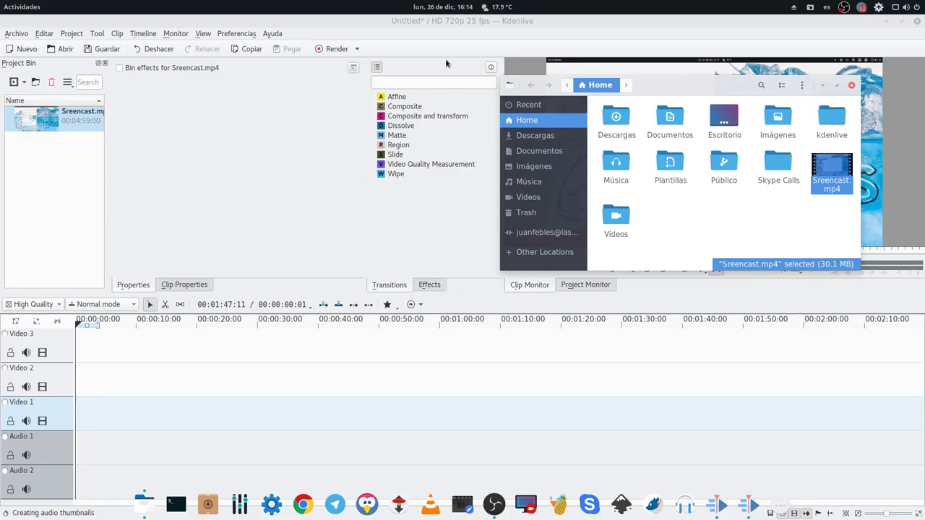
left_click(464, 28)
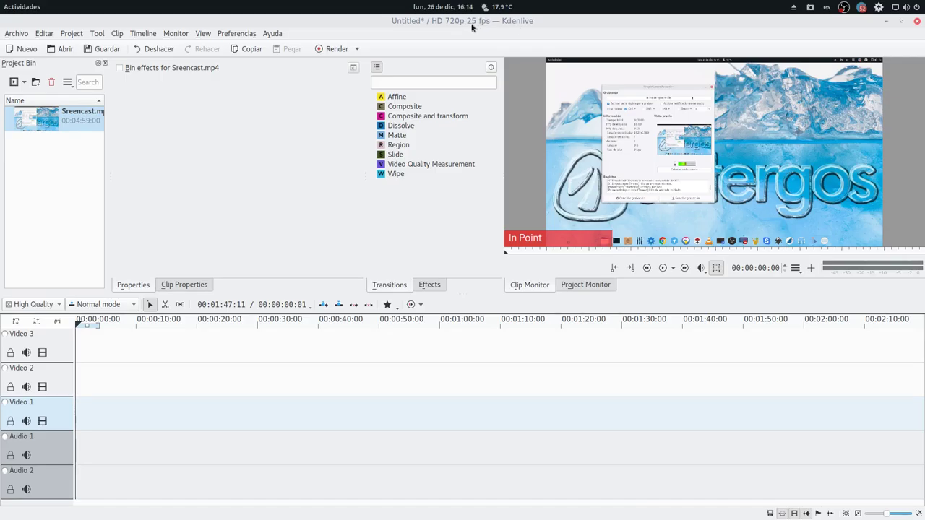
In the project settings, try the Full HD 1080 resolution, view the frame rate choices, and set the profile back to HD 720 at 25 fps
left_click(73, 34)
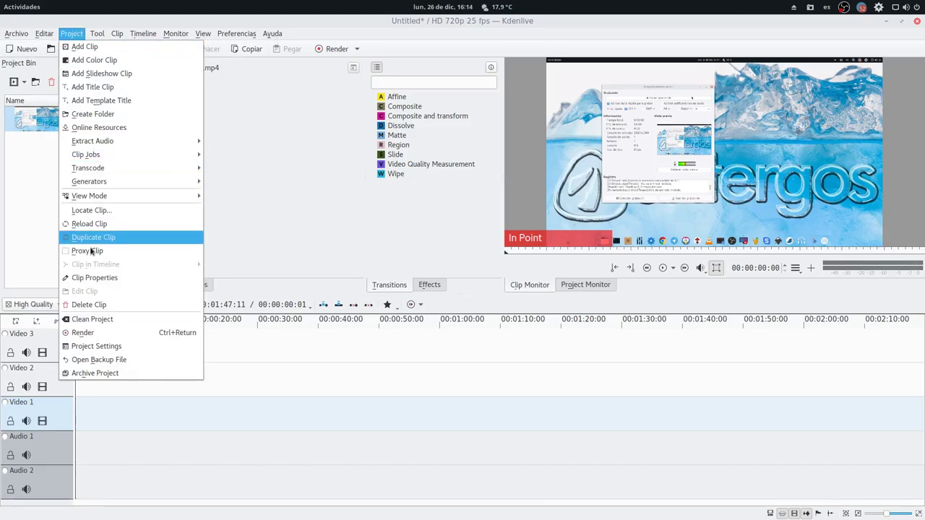
left_click(116, 350)
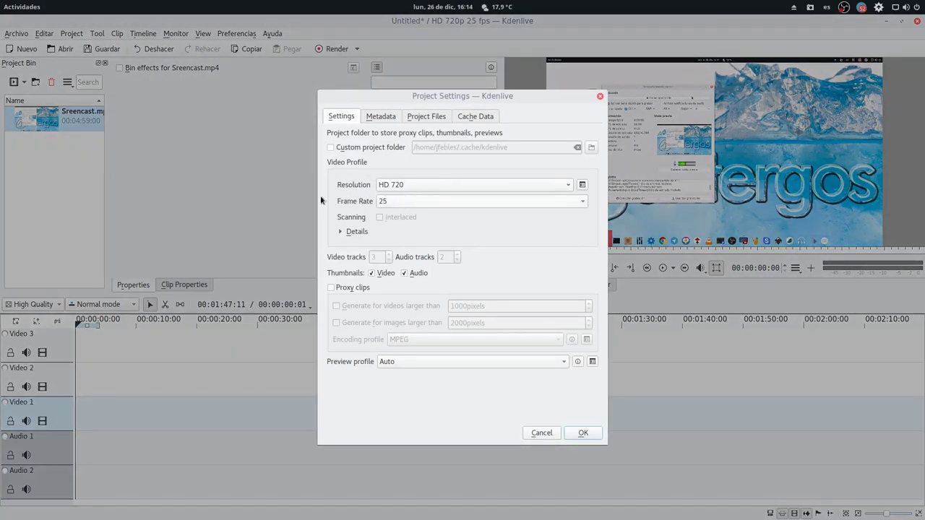
left_click(464, 187)
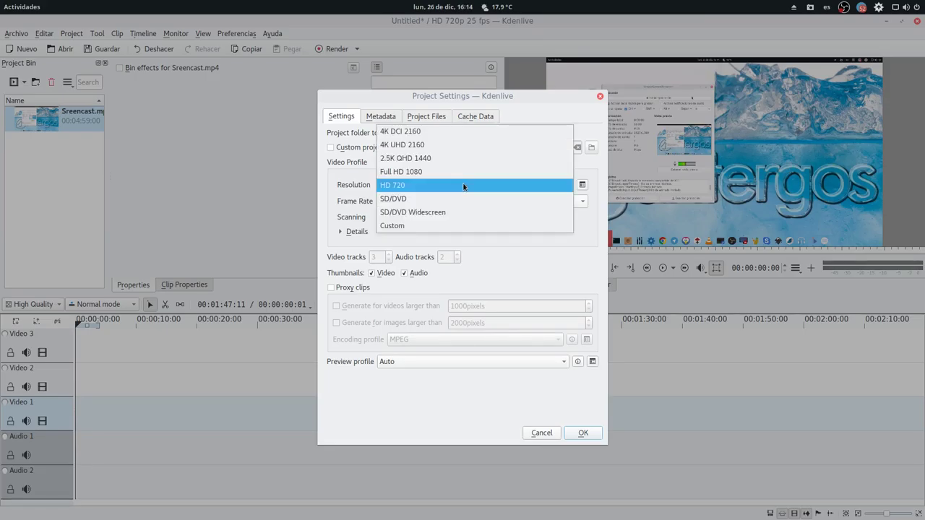
left_click(455, 171)
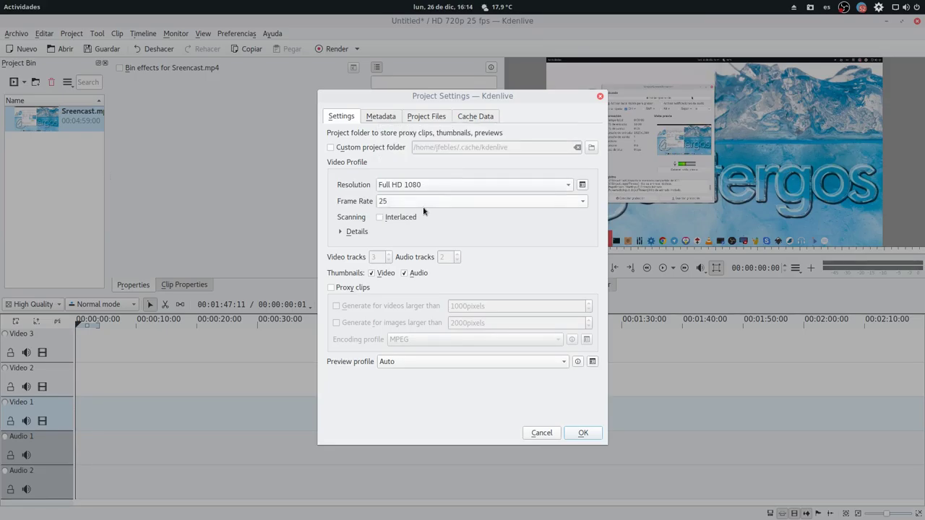
left_click(424, 207)
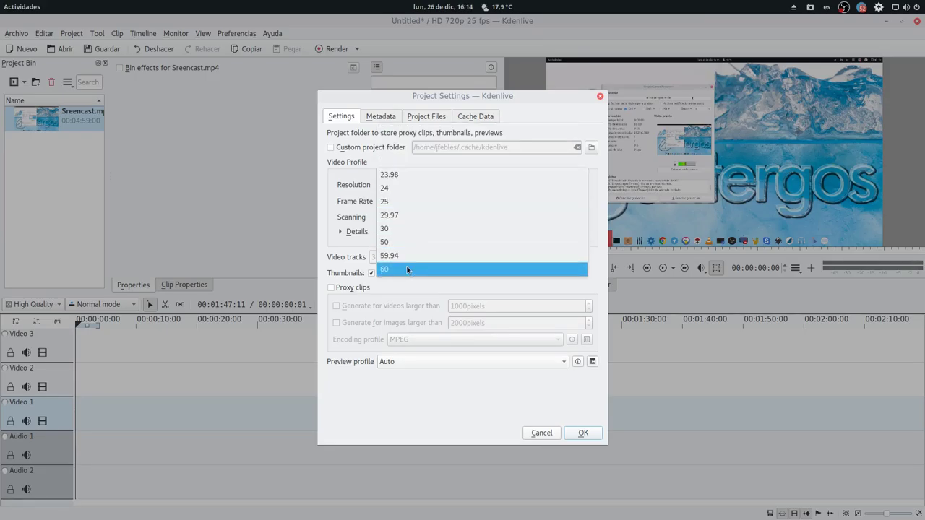
left_click(412, 201)
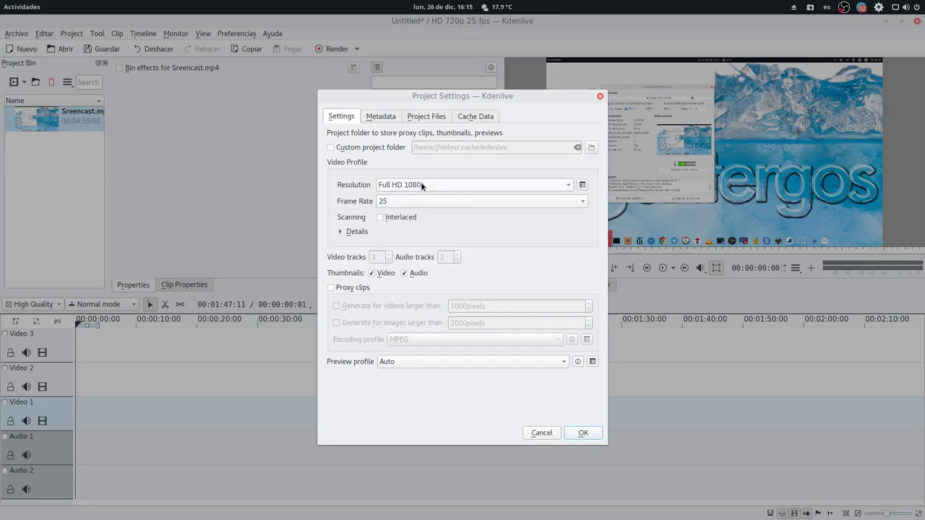
left_click(423, 186)
left_click(417, 196)
left_click(584, 434)
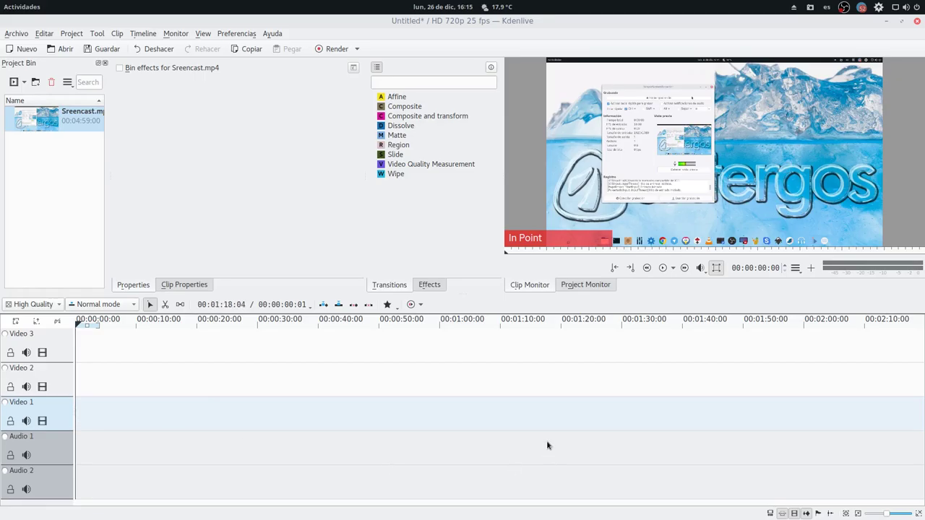
Place the Sreencast.mp4 clip at the start of the Video 3 track and play its opening seconds in the project monitor
left_click_drag(30, 118, 78, 344)
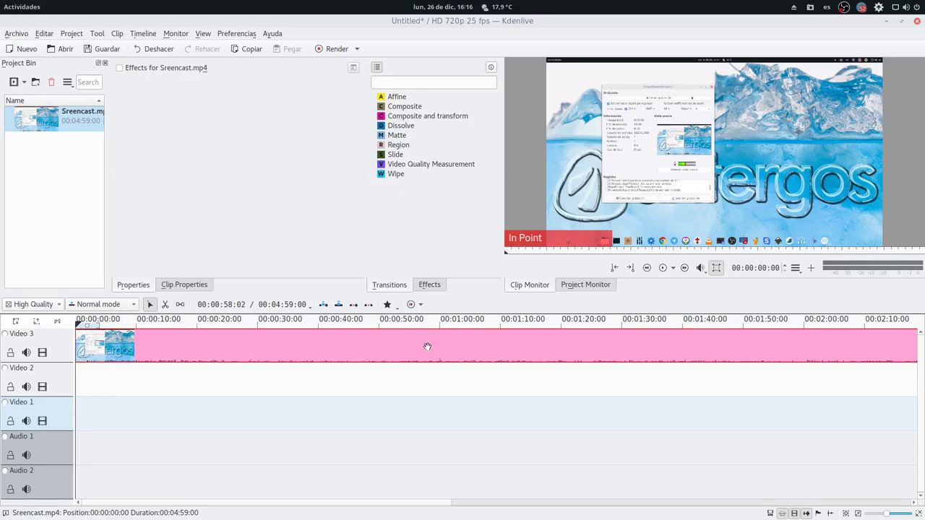
key("space")
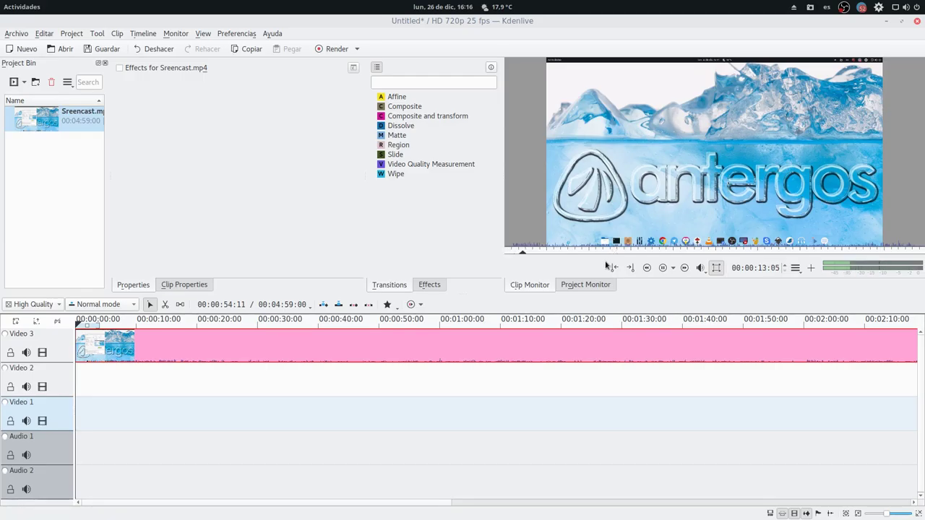
key("space")
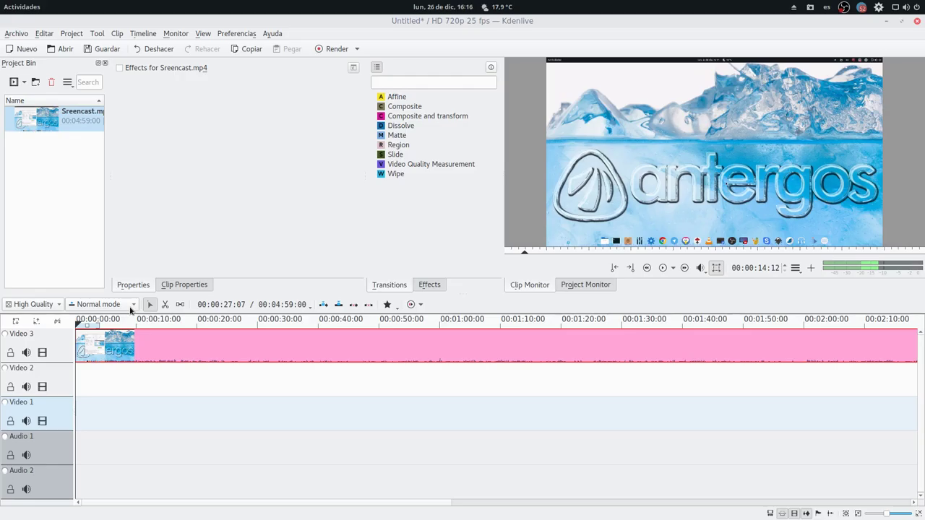
left_click(77, 326)
key("space")
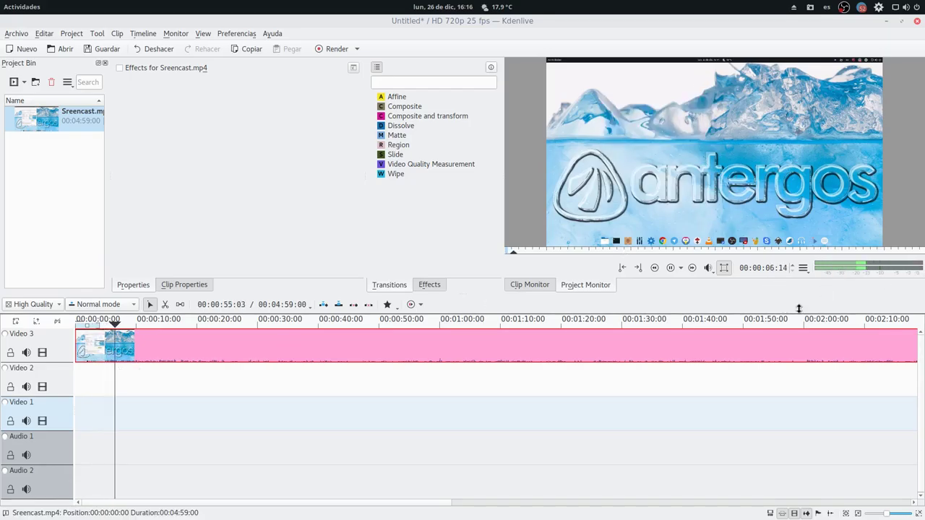
left_click(671, 268)
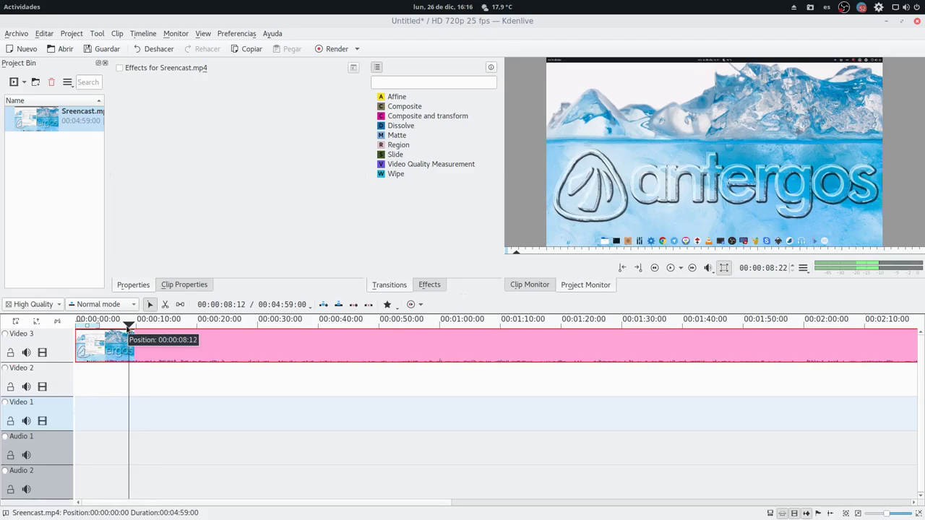
Locate the end of the unwanted opening and split the Video 3 clip at 00:00:04:11 with the razor tool
left_click(128, 327)
left_click(102, 330)
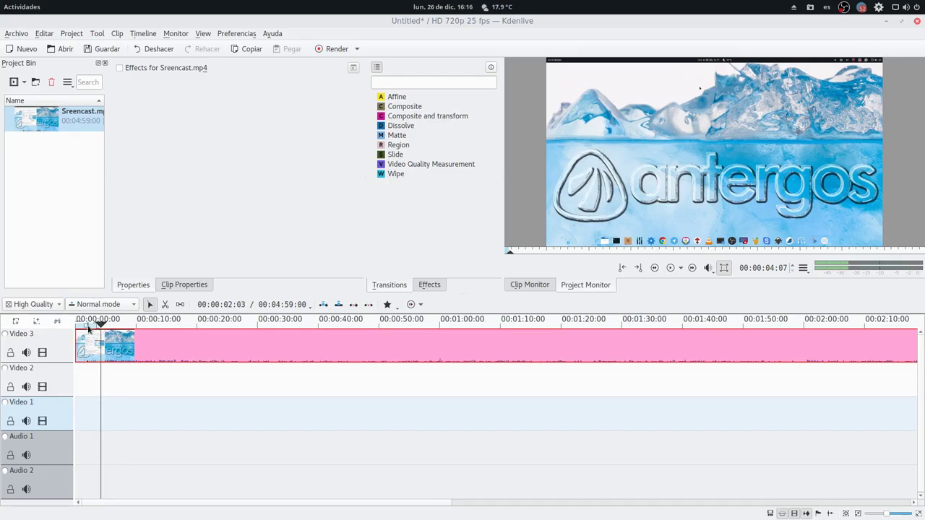
left_click(88, 327)
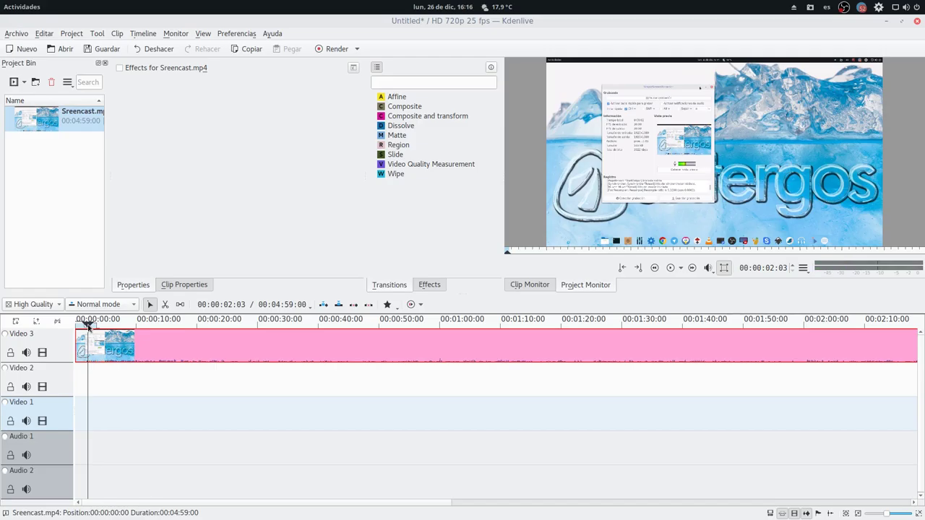
left_click_drag(88, 326, 101, 326)
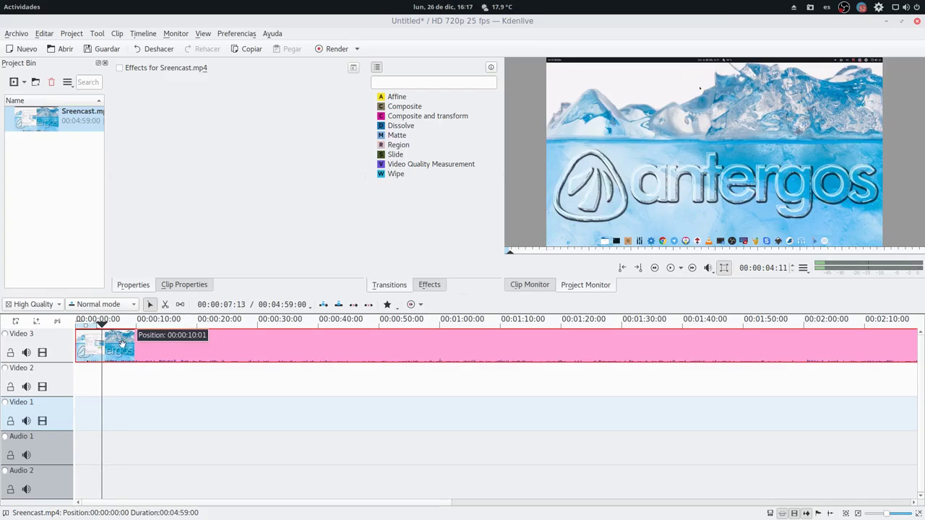
left_click(165, 305)
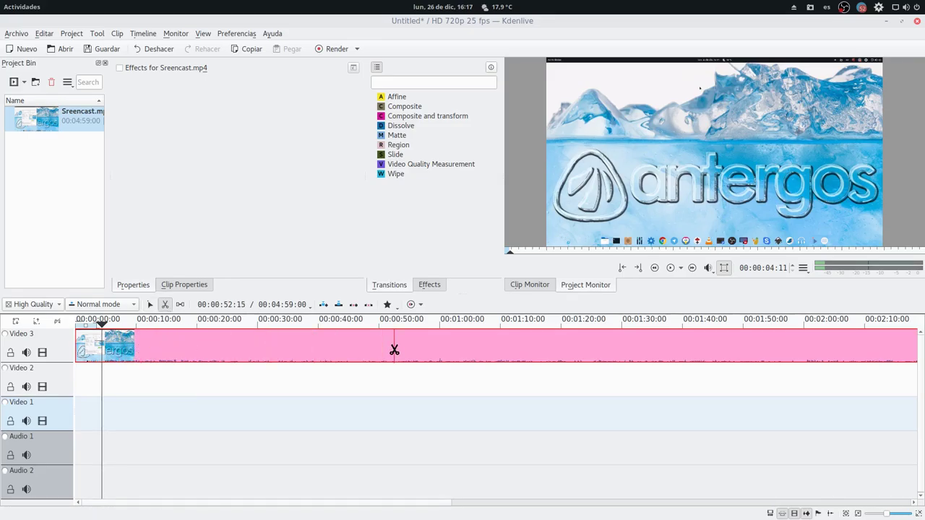
left_click(102, 355)
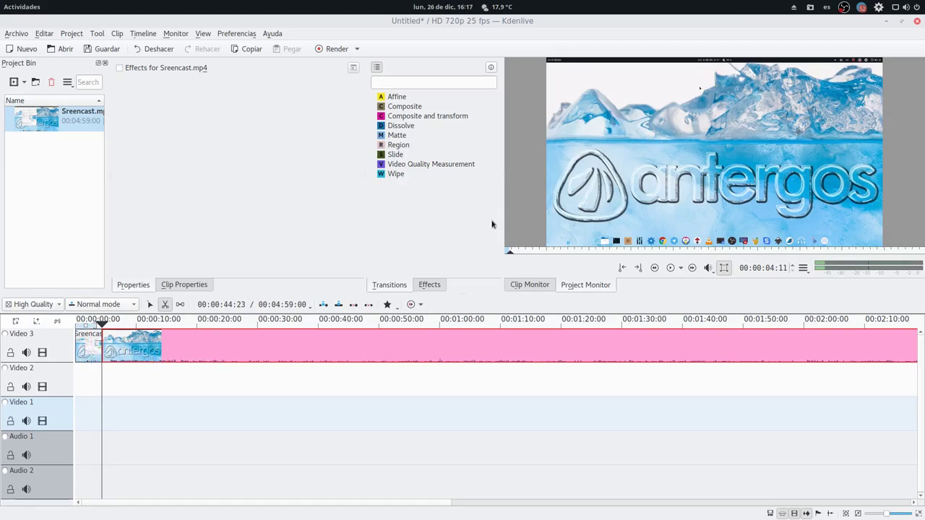
Delete the short opening segment and move the remaining clip to the start of the Video 3 track
left_click(150, 304)
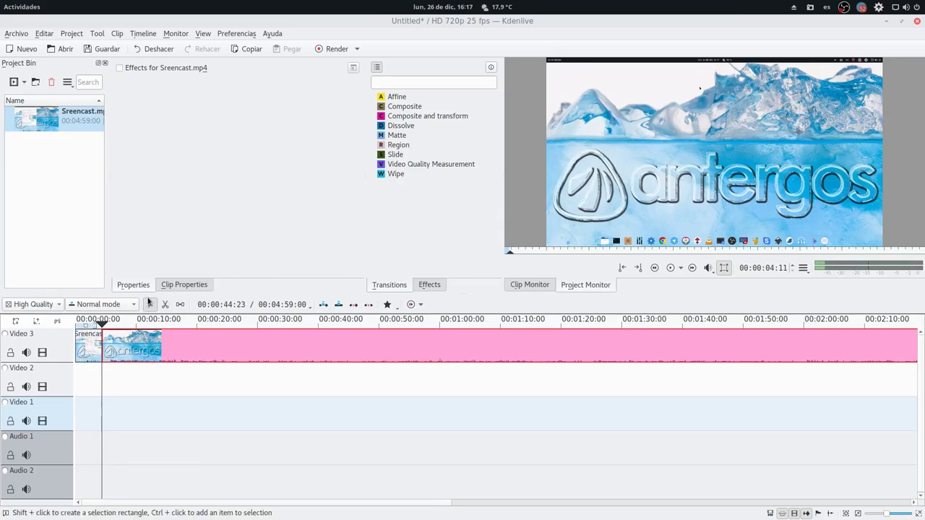
left_click(84, 355)
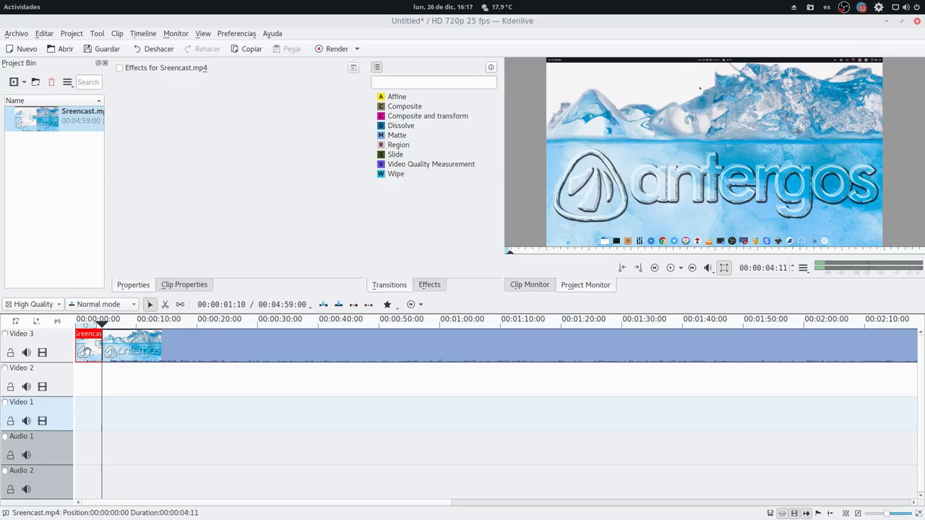
key("Delete")
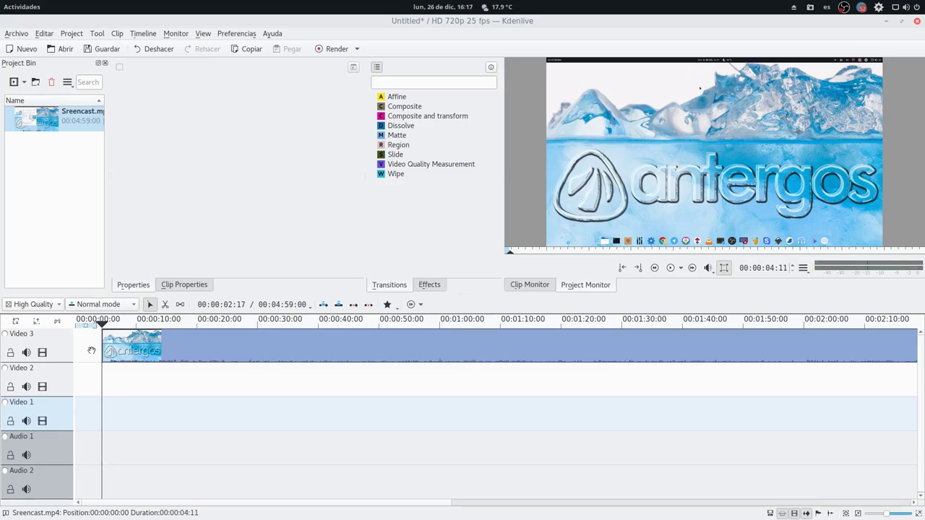
left_click_drag(145, 345, 118, 351)
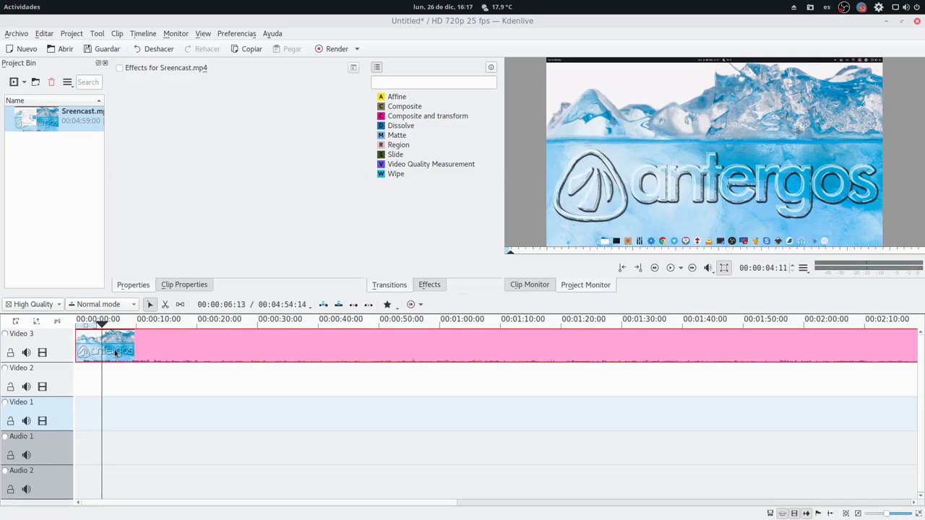
Play the trimmed Video 3 clip from its start to check the new opening
key("Home")
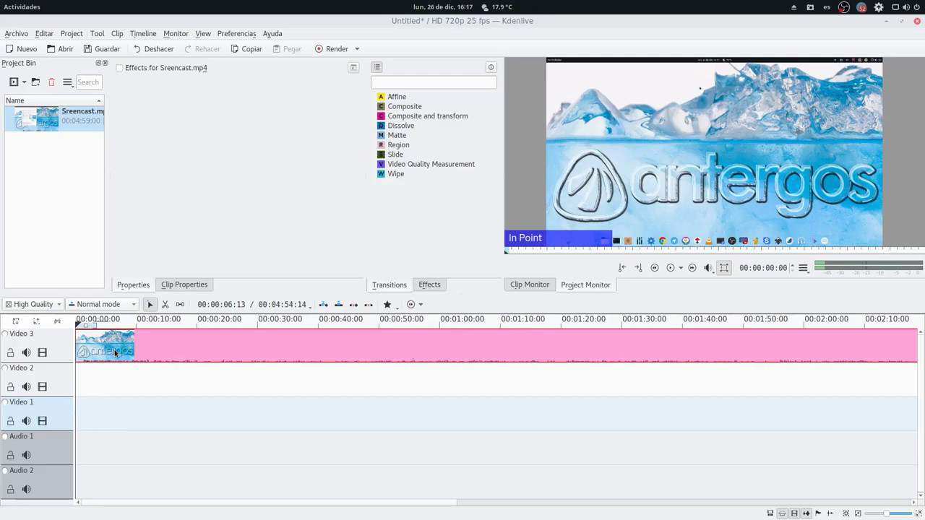
key("space")
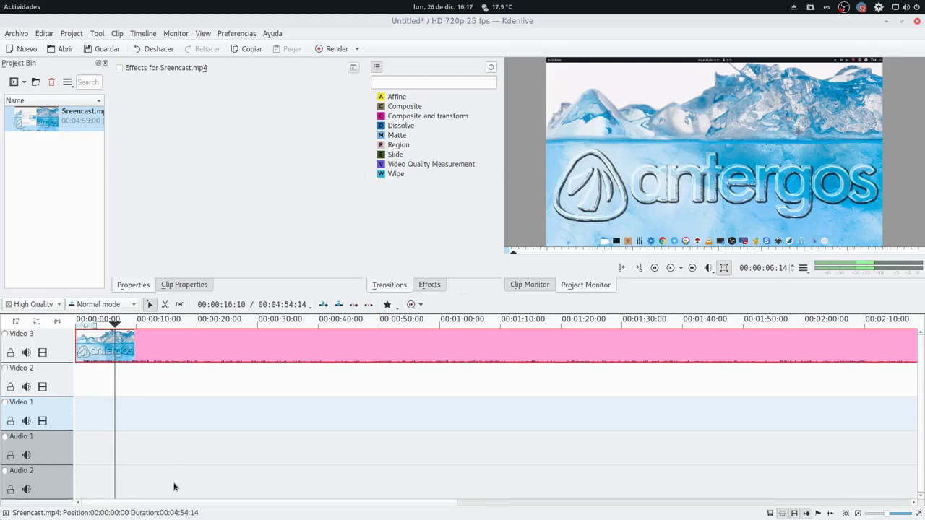
Locate where the unwanted ending begins and split the Video 3 clip at about 00:04:47:21 with the razor tool
left_click_drag(452, 504, 901, 502)
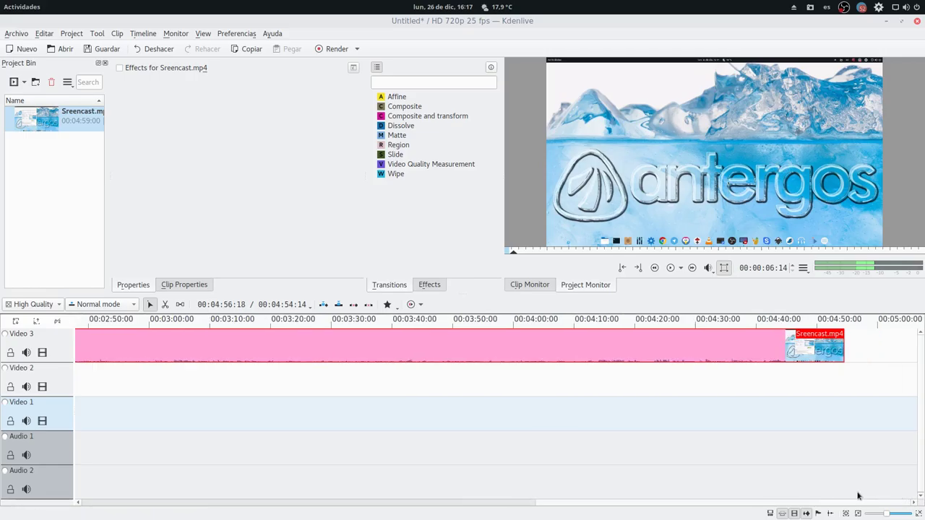
key("End")
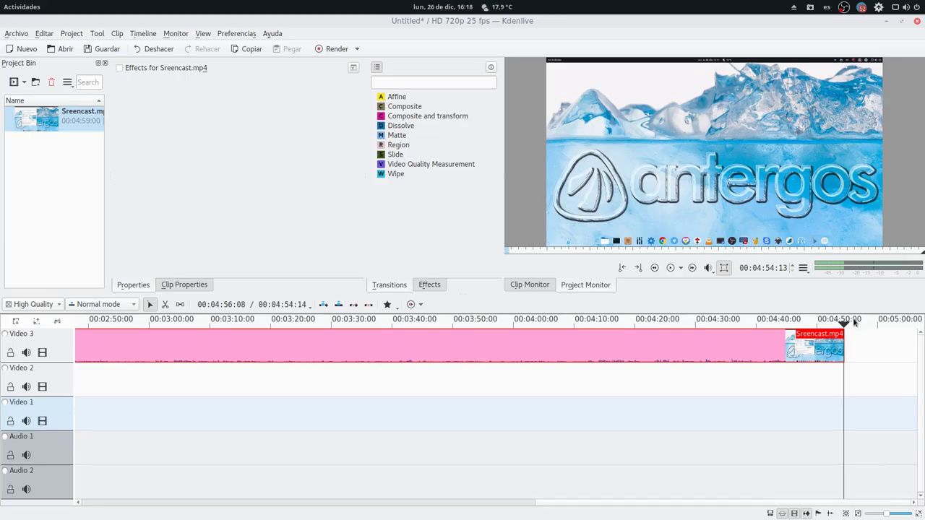
mouse_move(845, 327)
left_mouse_down()
mouse_move(815, 329)
mouse_move(834, 327)
left_mouse_up()
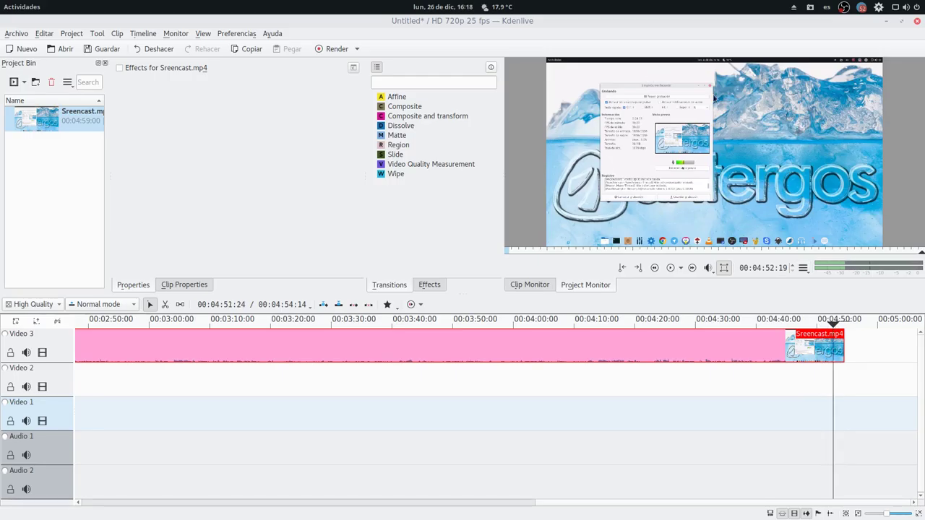
left_click(815, 329)
left_click_drag(815, 328, 818, 329)
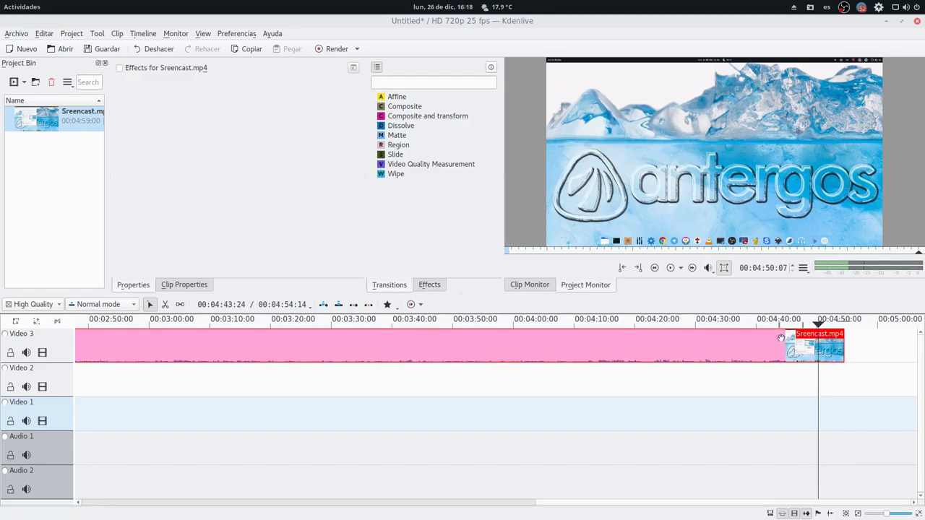
left_click(779, 351)
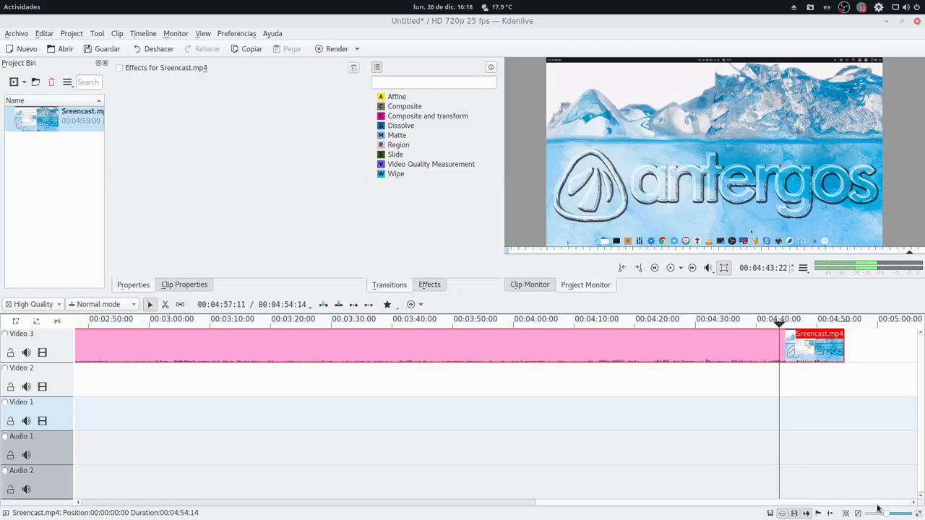
key("space")
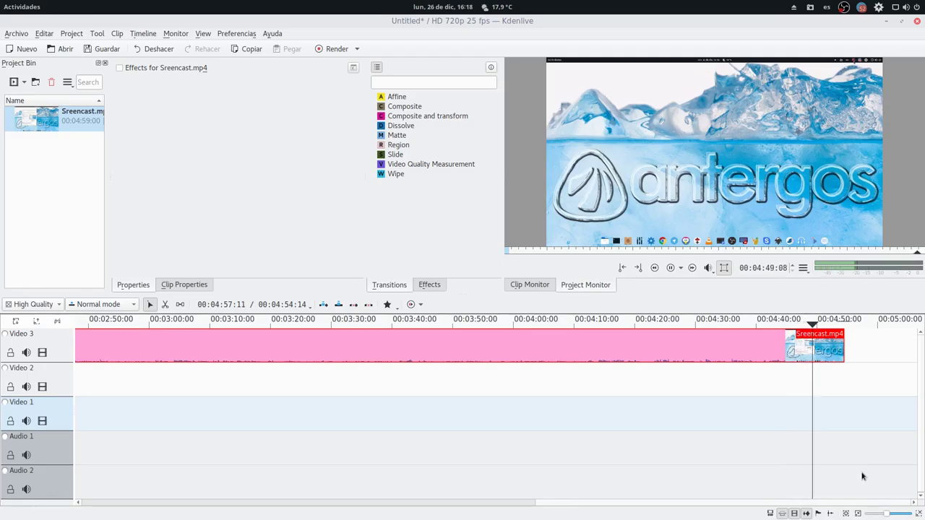
key("space")
left_click_drag(816, 325, 789, 329)
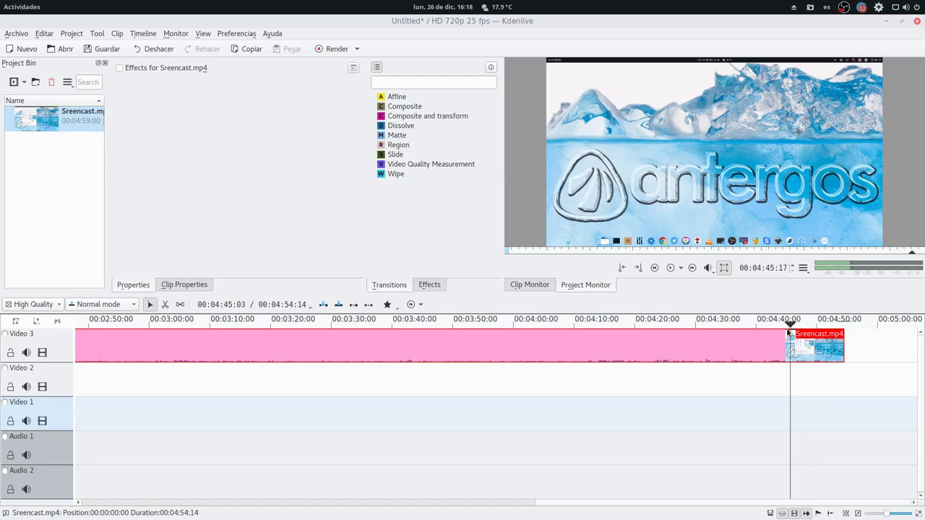
left_click_drag(788, 333, 805, 333)
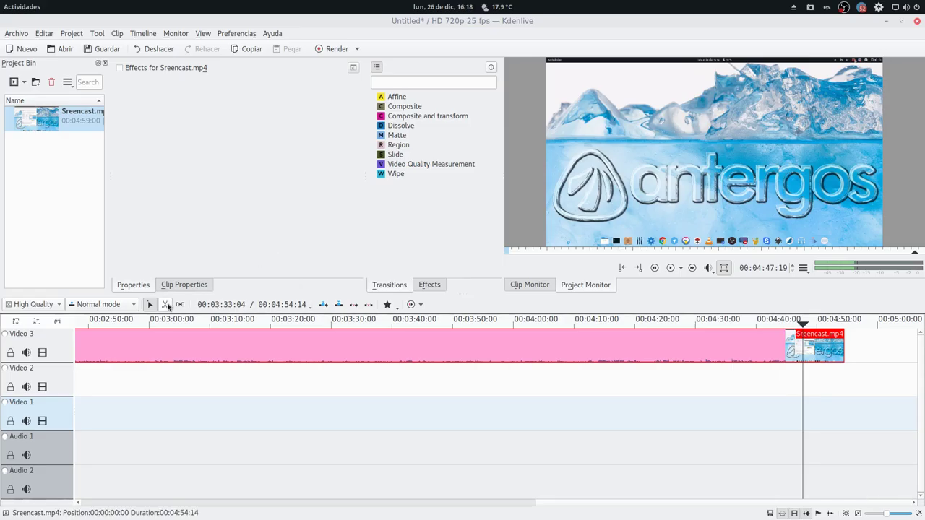
left_click(165, 304)
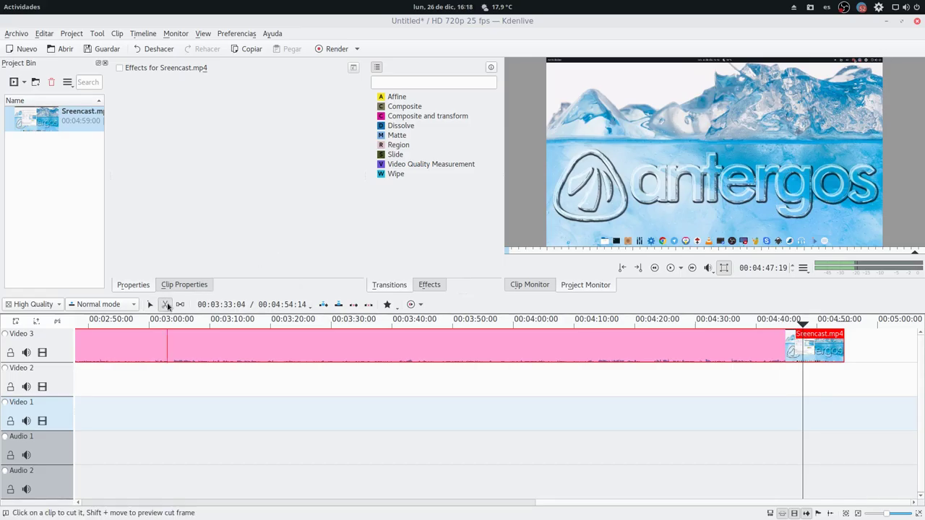
left_click(803, 356)
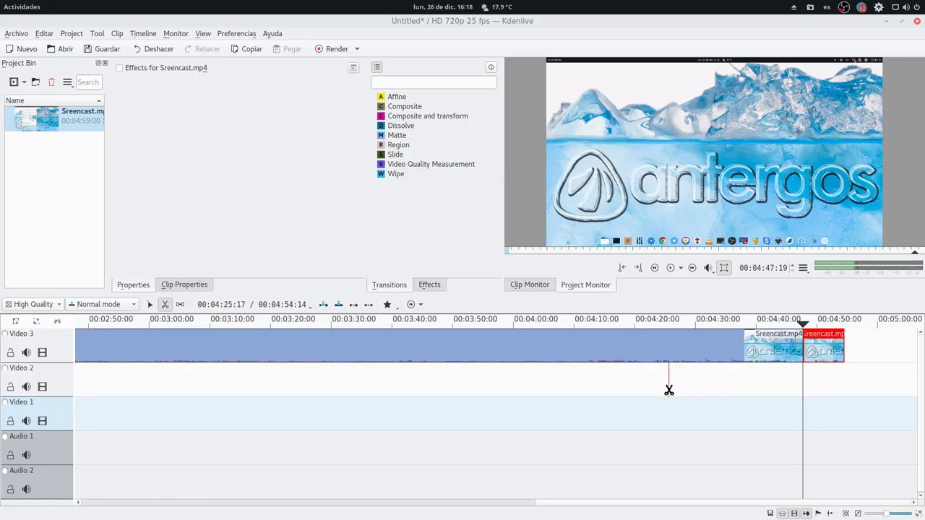
Examine the cut near the end of the Video 3 clip at close zoom and view the whole project on the timeline
left_click(918, 514)
left_click(919, 513)
left_click(918, 514)
left_click(918, 514)
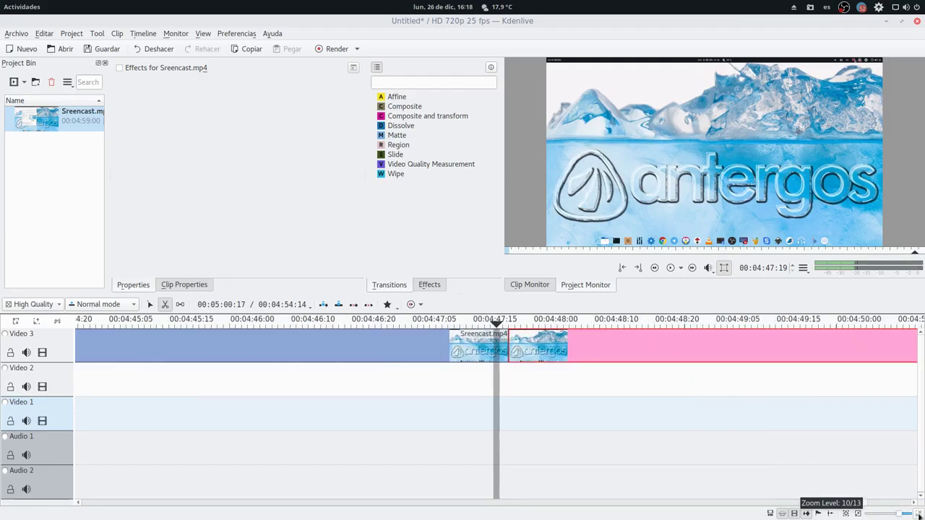
left_click(919, 514)
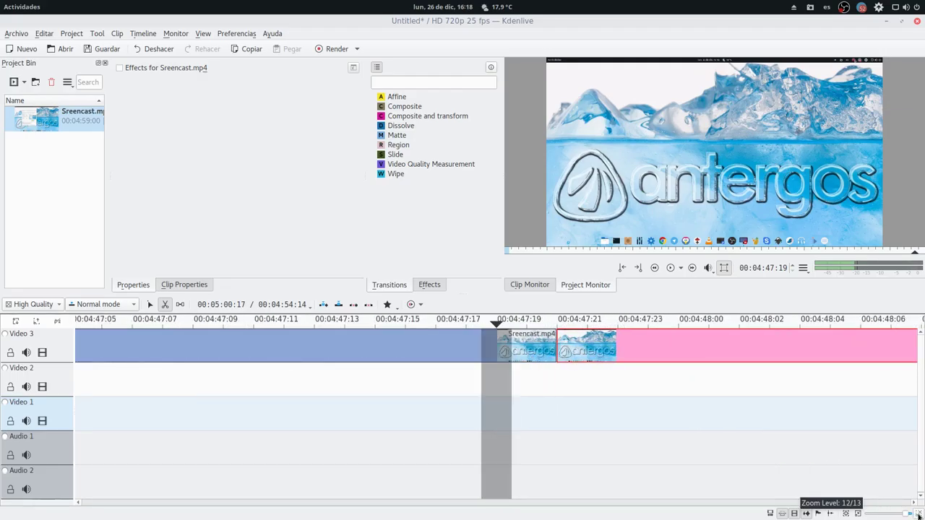
left_click(858, 514)
left_click(858, 514)
left_click(858, 514)
left_click(858, 514)
left_click(858, 514)
left_click(858, 514)
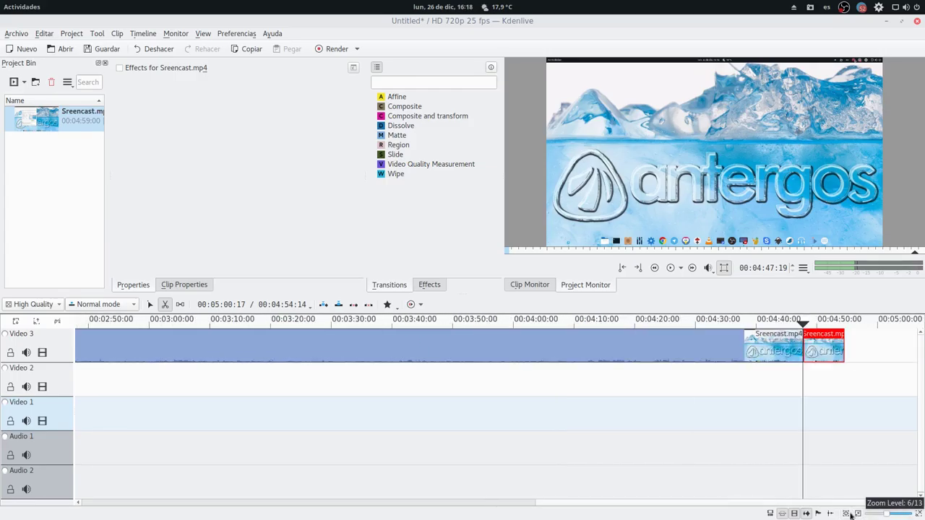
left_click(847, 514)
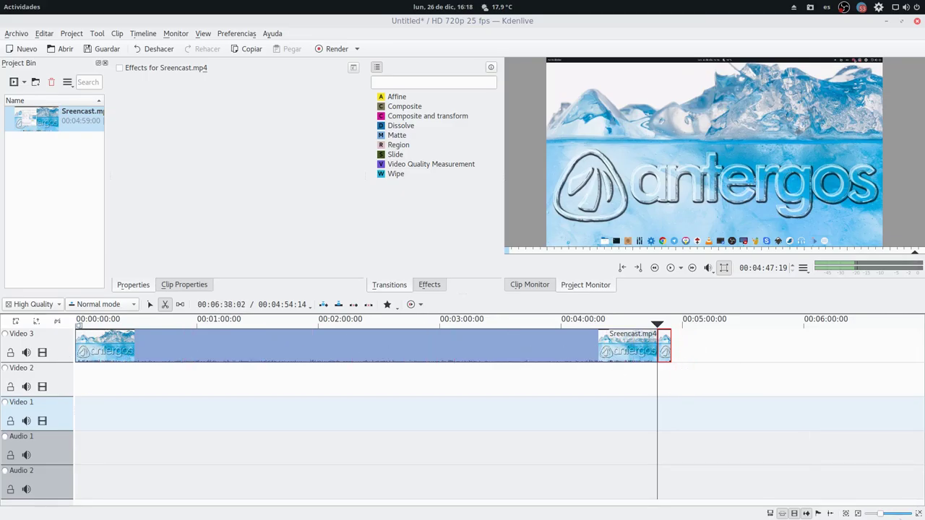
Delete the short unwanted segment after the cut at the end of the Video 3 track
left_click(914, 514)
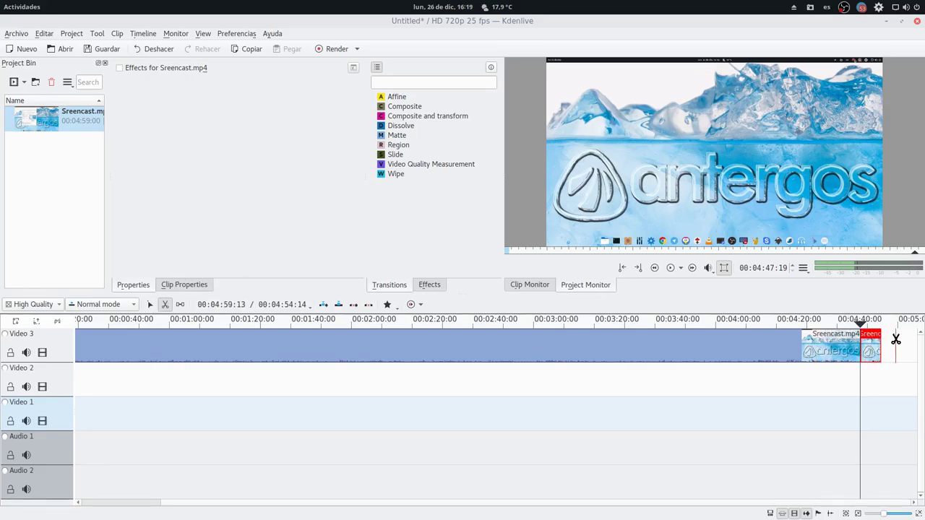
left_click(150, 305)
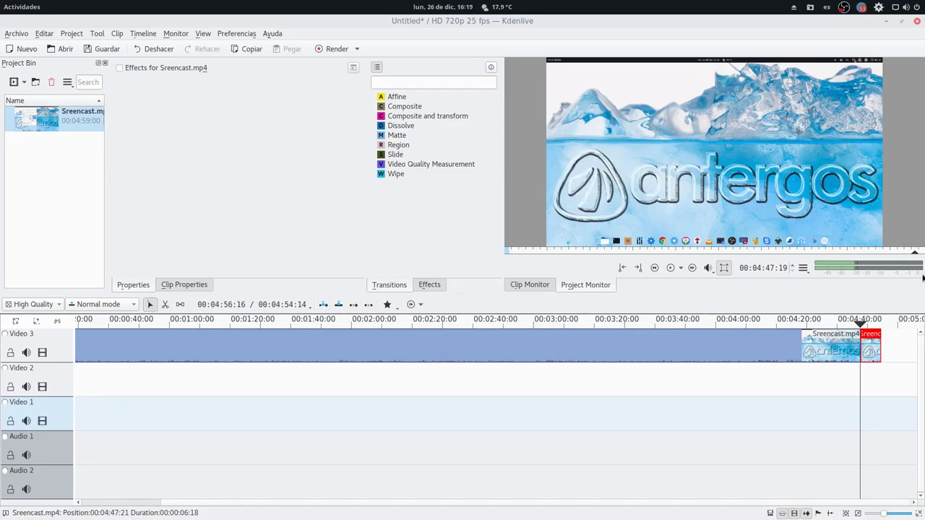
key("Delete")
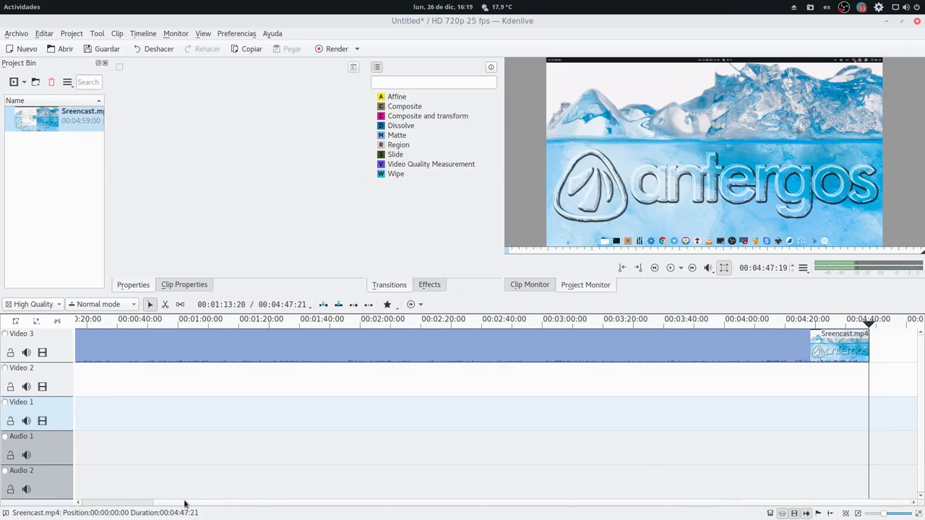
Add a Fade from Black lasting about 00:00:03:08 to the start of the Video 3 clip and play the fade
scroll(184, 508, "up", 3)
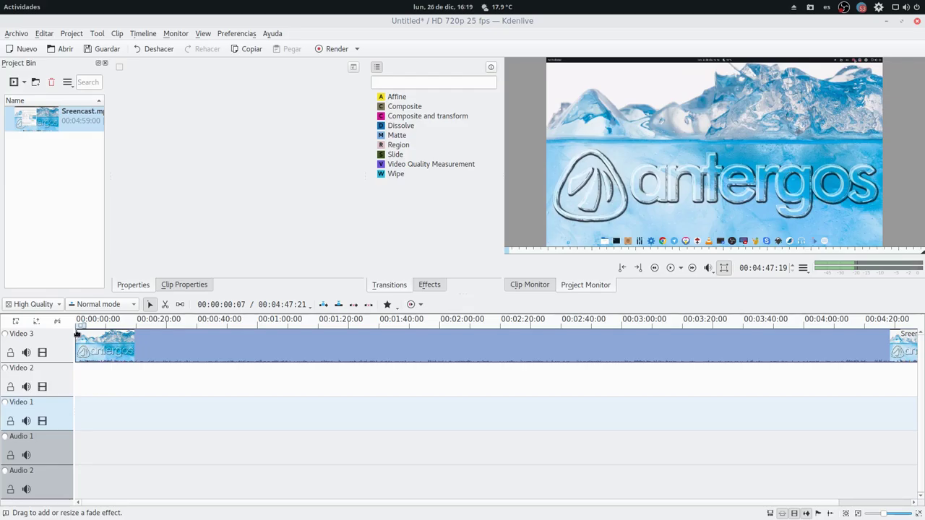
left_click_drag(77, 333, 85, 335)
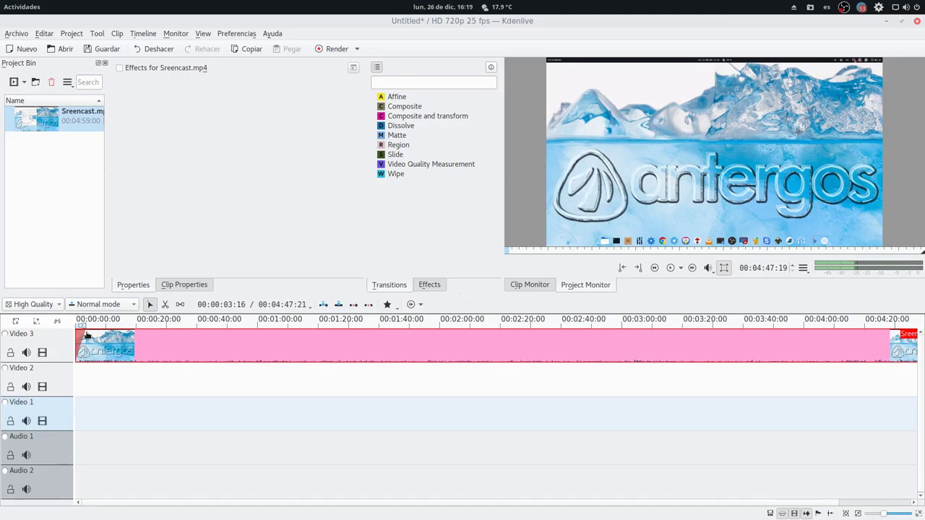
left_click_drag(87, 336, 84, 334)
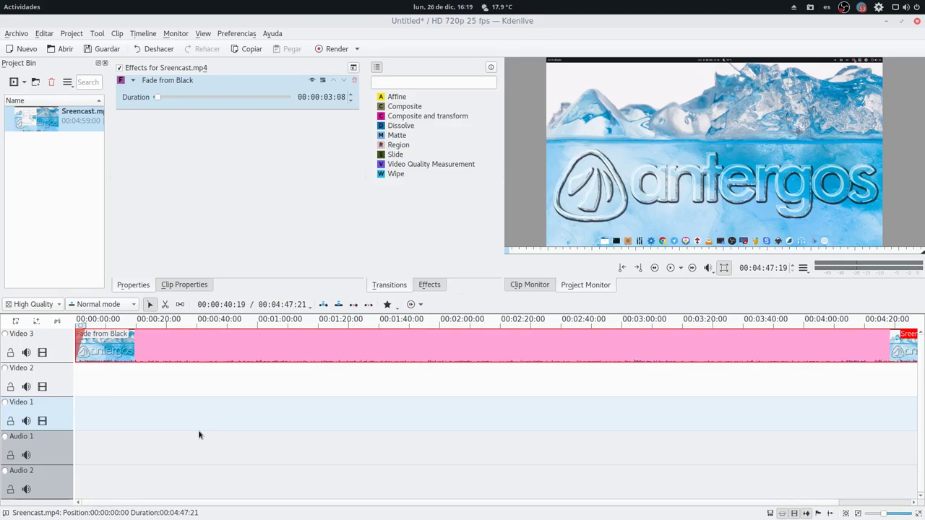
key("Home")
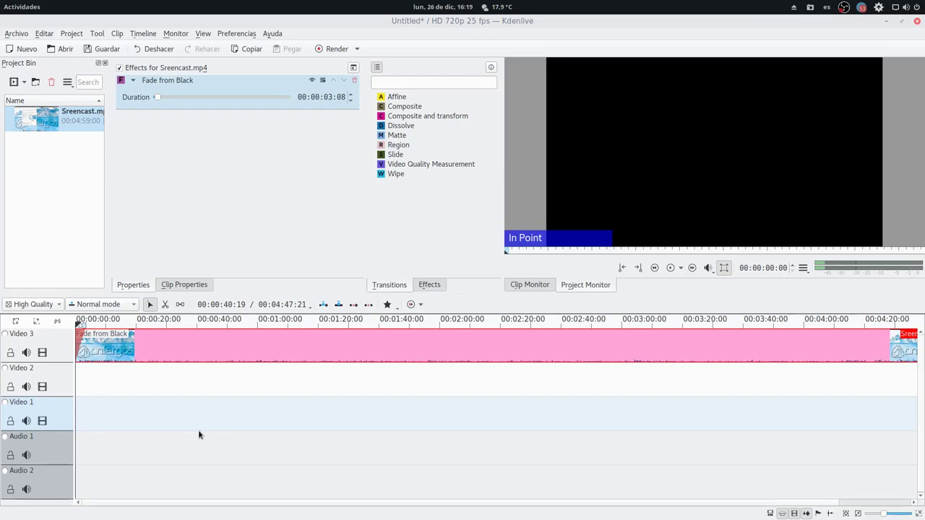
key("space")
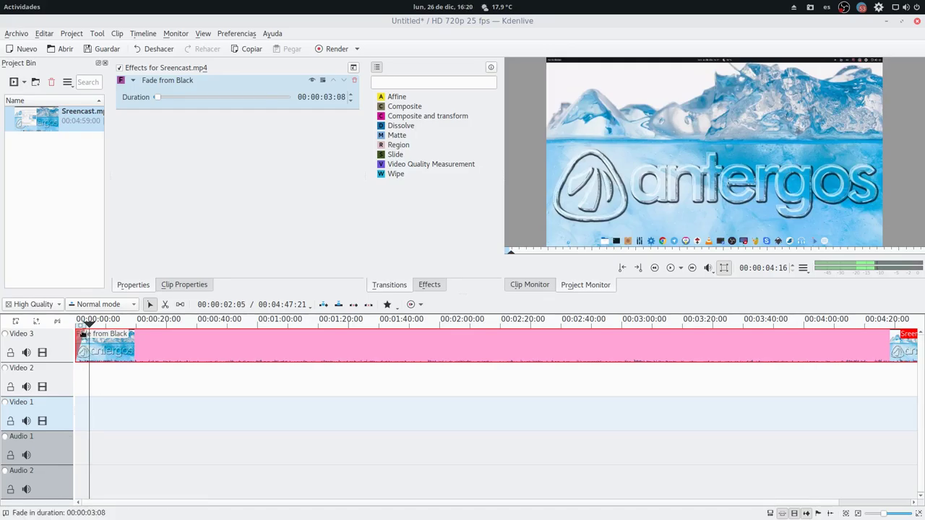
Shorten the Fade from Black to about 00:00:02:01 and play the clip's opening
left_click_drag(82, 335, 82, 335)
key("Home")
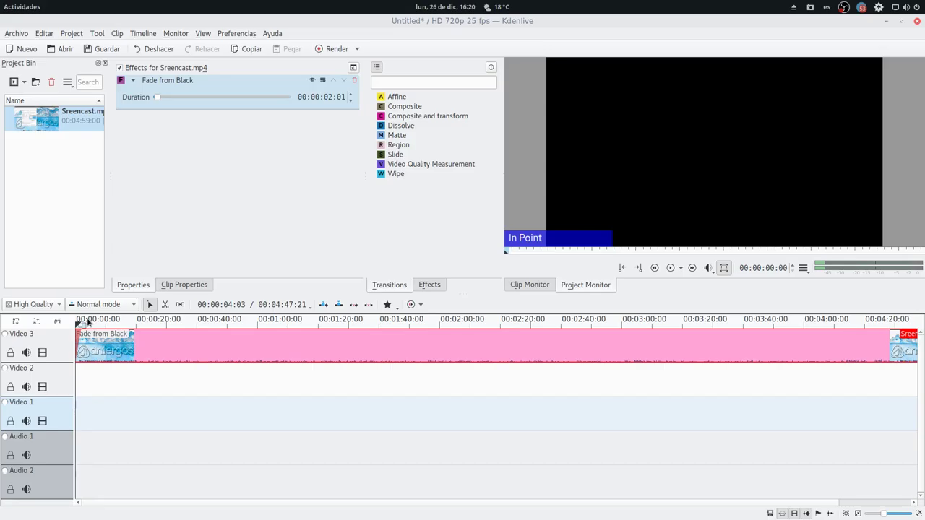
key("space")
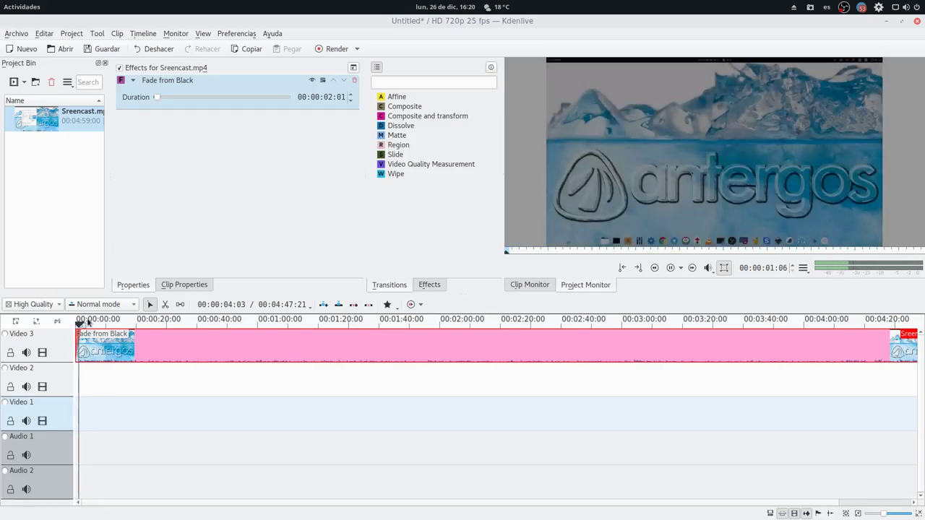
key("space")
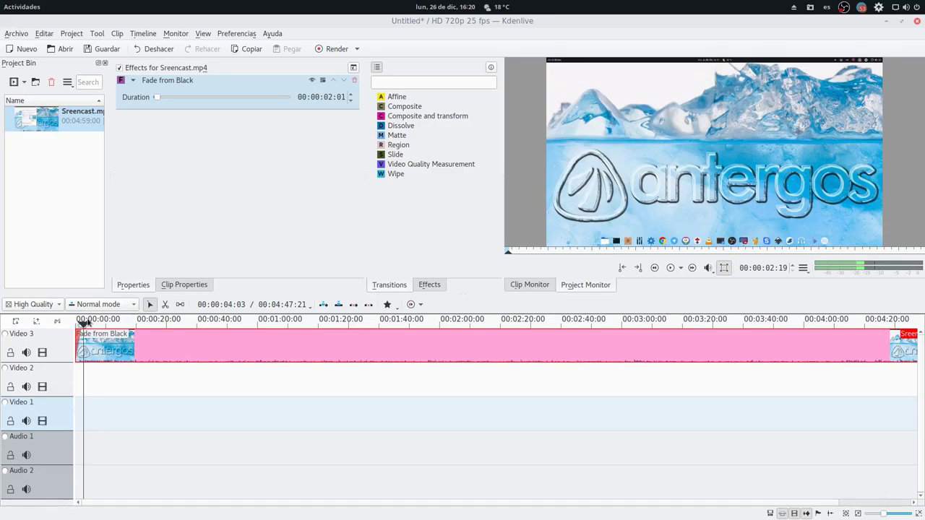
Add a Fade to Black lasting about 00:00:03:05 to the end of the Video 3 clip and play the ending
scroll(86, 323, "right", 2)
key("End")
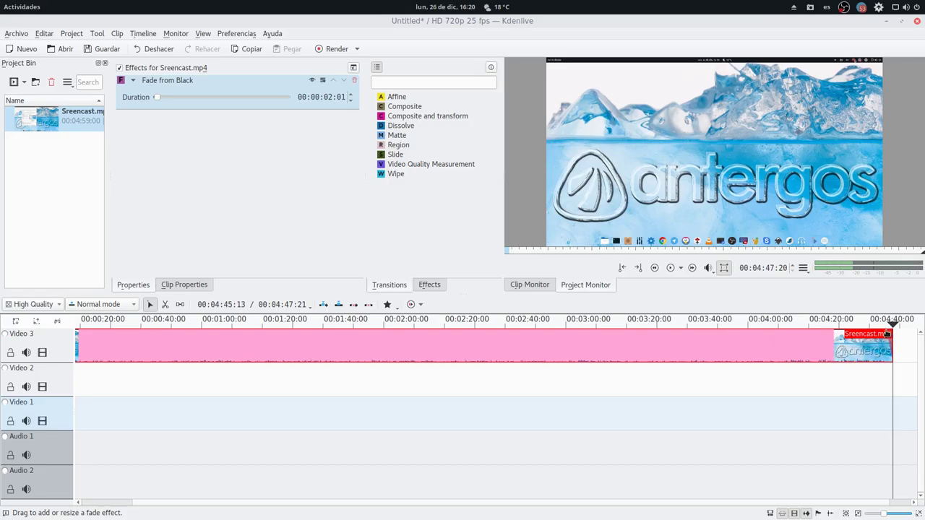
left_click_drag(883, 334, 867, 333)
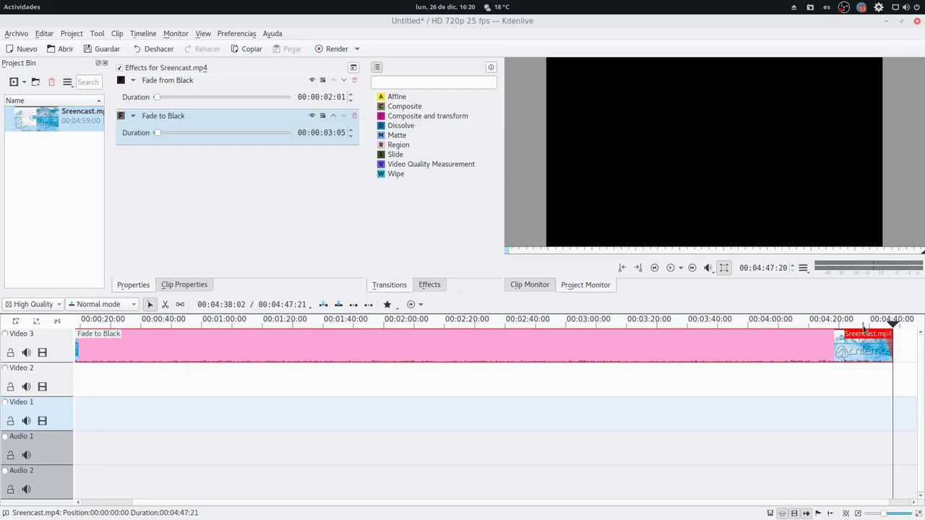
left_click(864, 327)
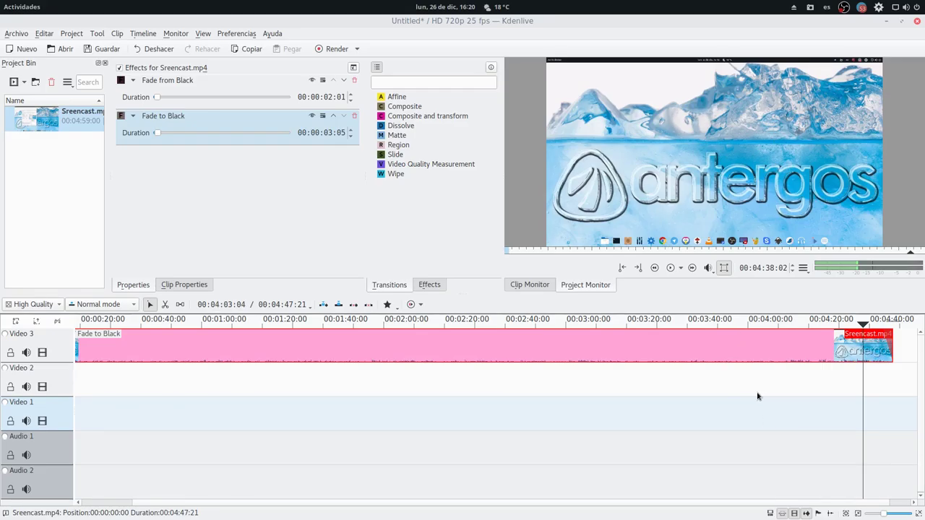
key("space")
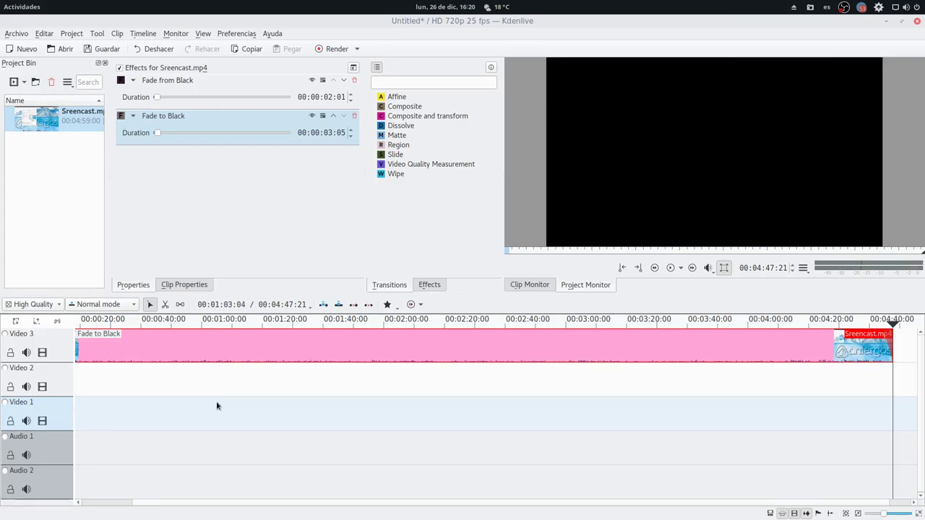
Place a second Sreencast.mp4 clip on the Video 2 track at 00:04:43:00, overlapping the end of the Video 3 clip
left_click_drag(186, 504, 113, 508)
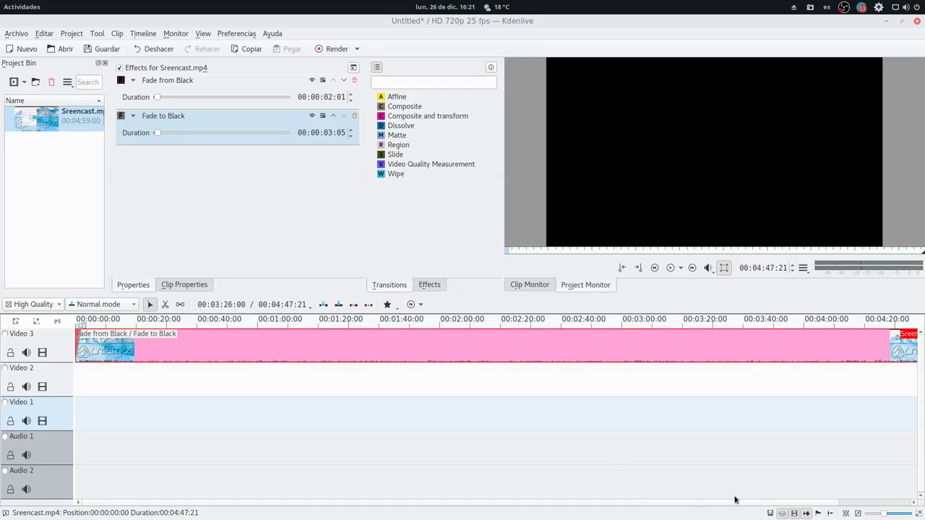
left_click_drag(732, 504, 812, 505)
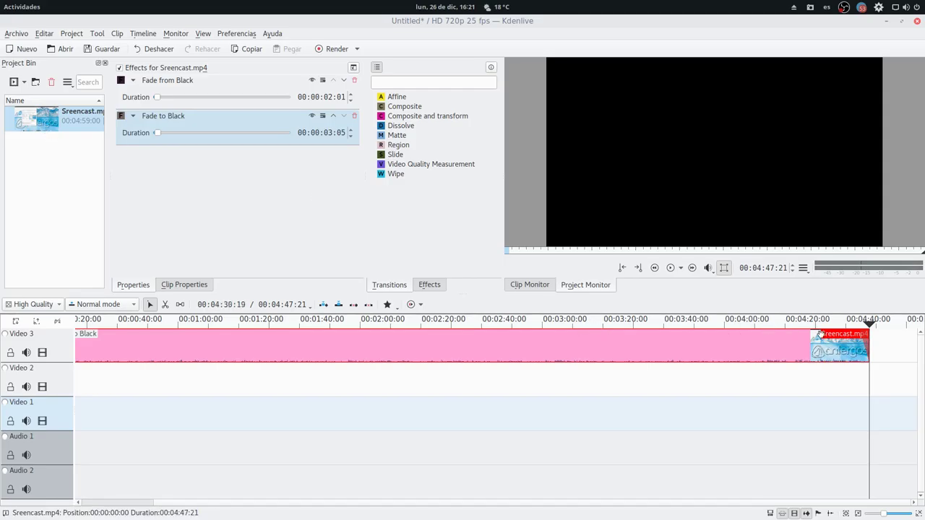
left_click_drag(41, 116, 856, 384)
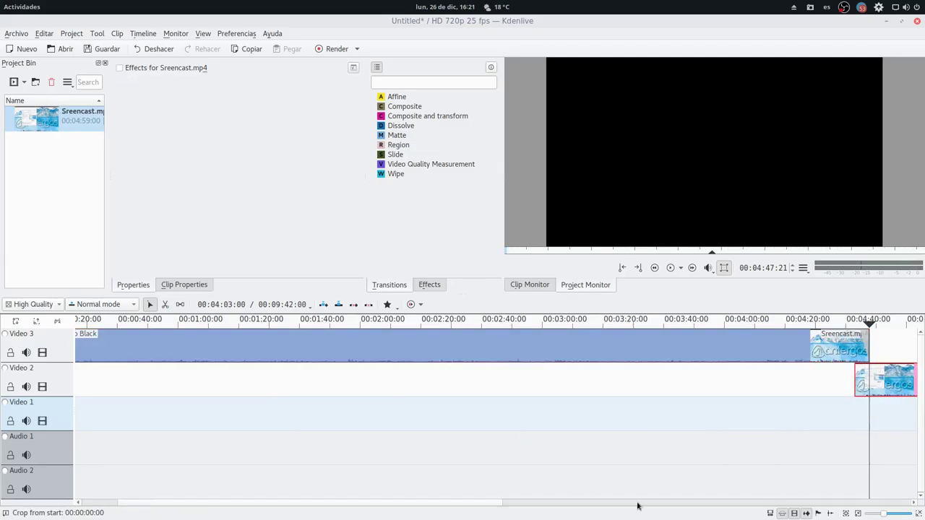
left_click_drag(429, 501, 554, 499)
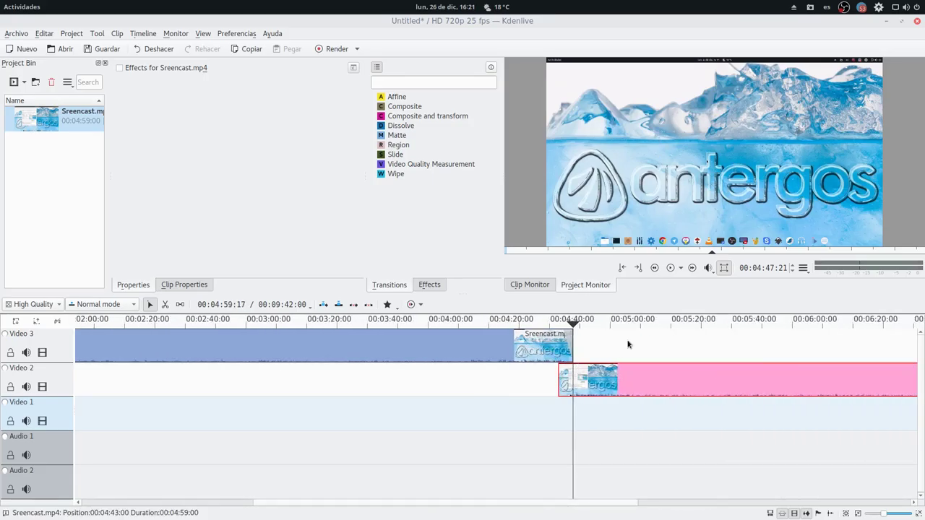
Trim the start of the Video 2 clip to a duration of 00:03:20:03 and move the clip to 00:05:00:06
left_click_drag(563, 381, 735, 384)
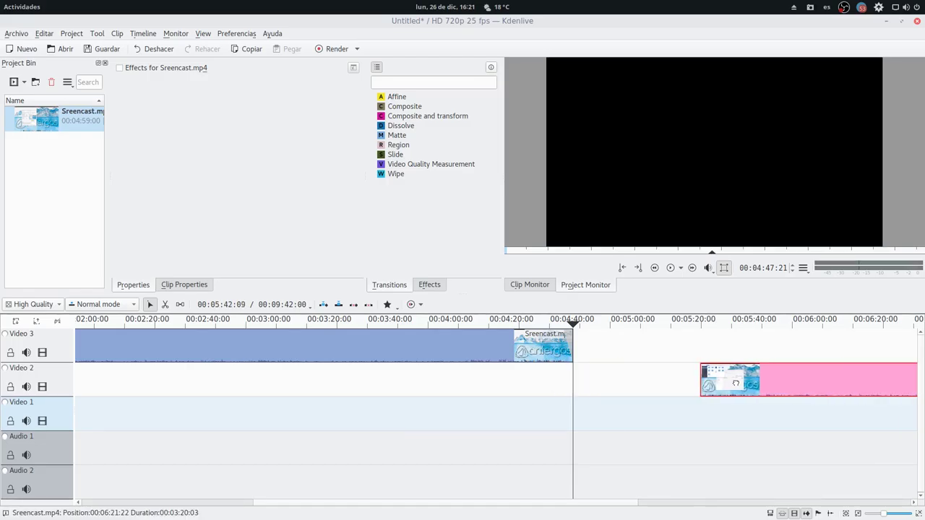
left_click_drag(818, 380, 730, 380)
left_click_drag(573, 324, 666, 325)
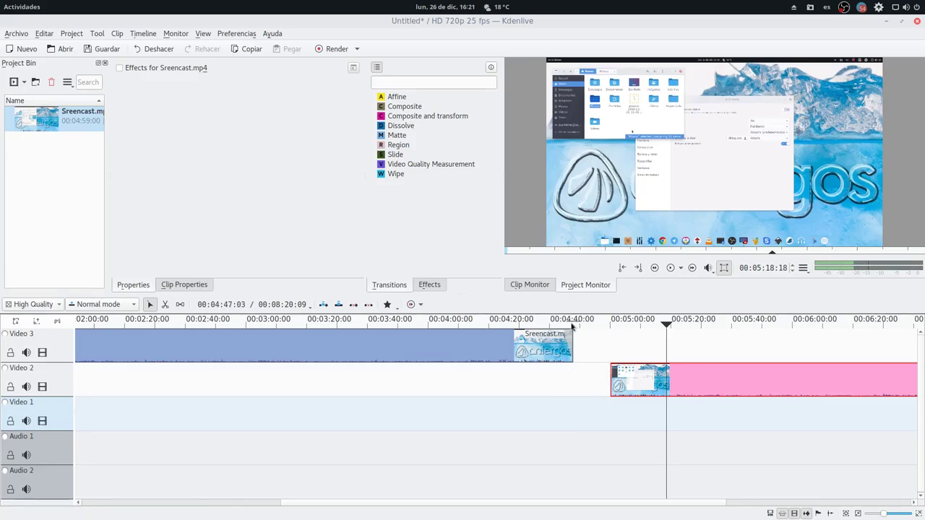
Remove the Fade to Black from the Video 3 clip and move the Video 2 clip to 00:04:44:13, overlapping its end
left_click_drag(569, 334, 573, 334)
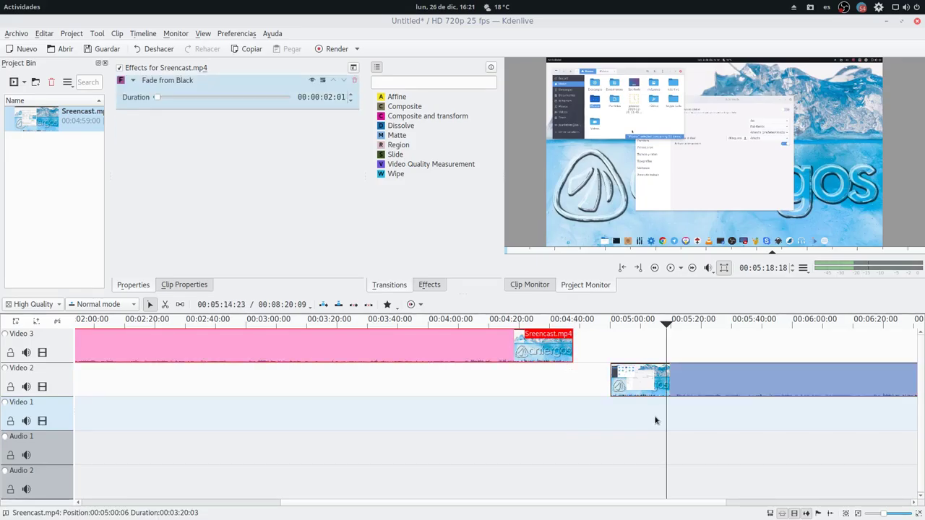
left_click_drag(632, 384, 584, 383)
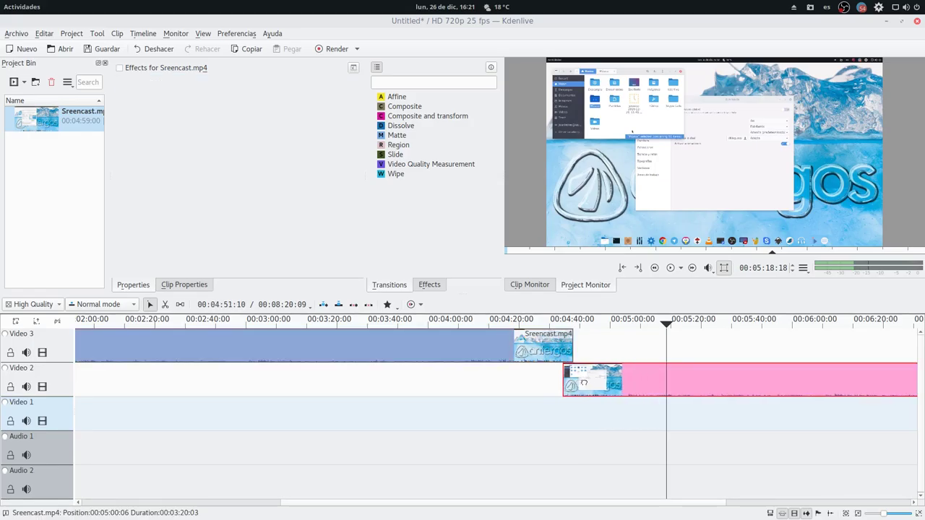
Play the section where the Video 3 and Video 2 clips overlap
left_click(555, 326)
key("space")
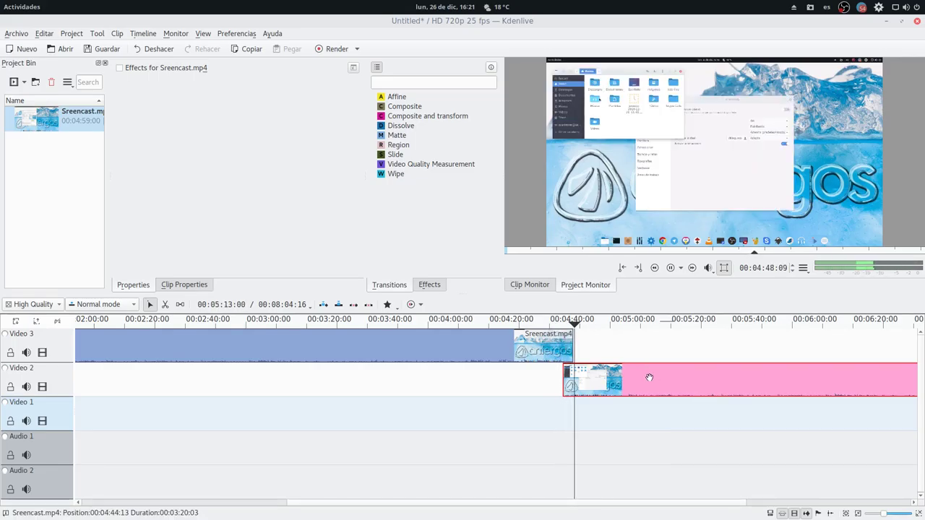
key("space")
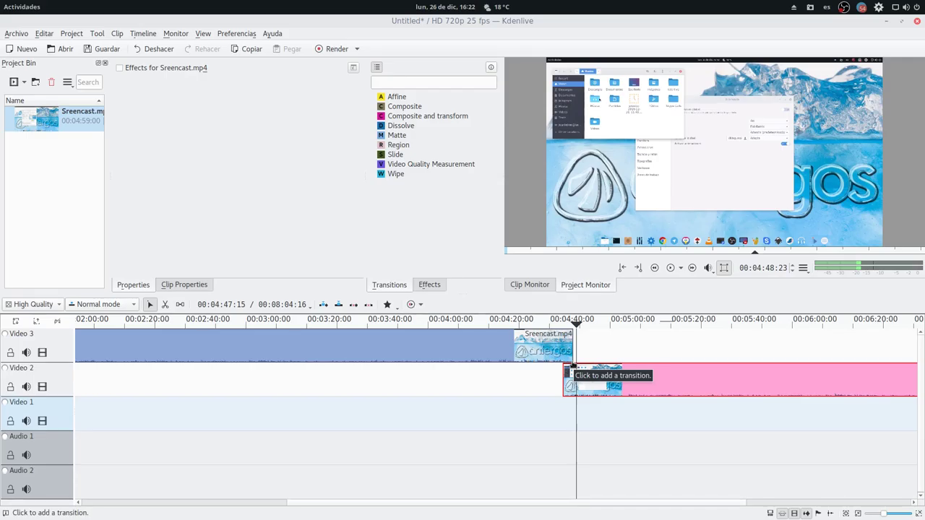
Add a Dissolve transition across the overlap of the Video 3 and Video 2 clips and play the blend
left_click(570, 359)
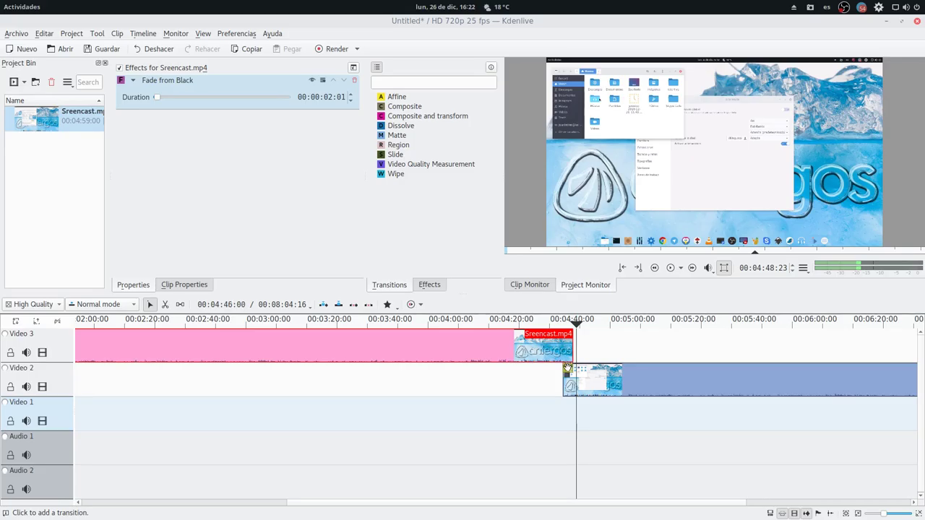
left_click_drag(576, 323, 546, 324)
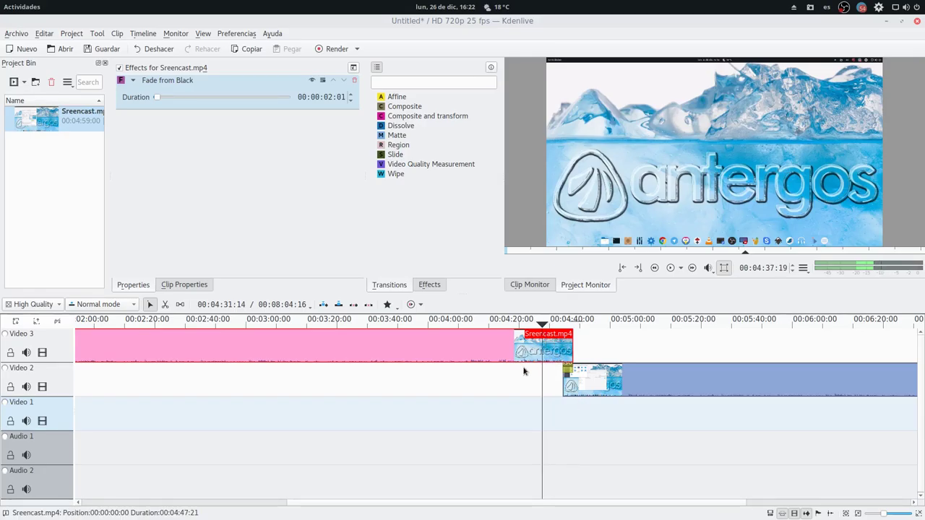
key("space")
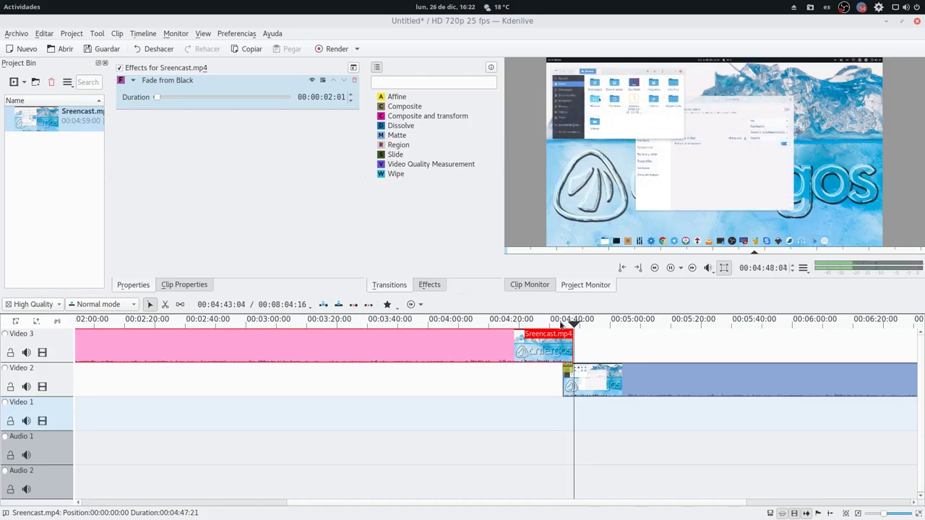
left_click(560, 326)
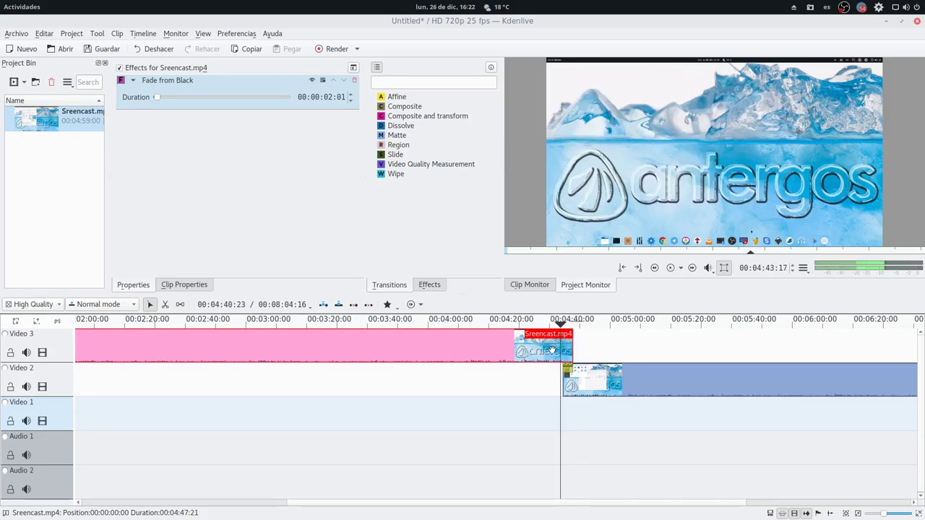
key("space")
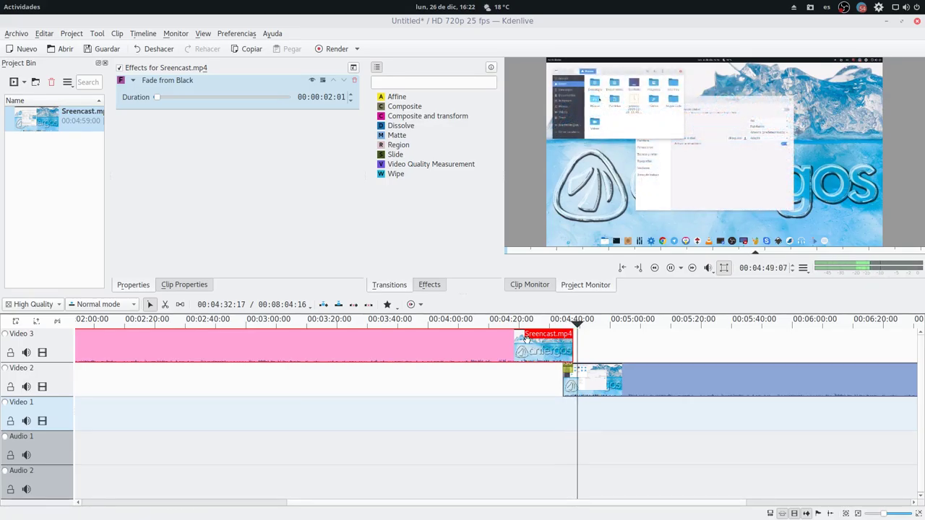
key("space")
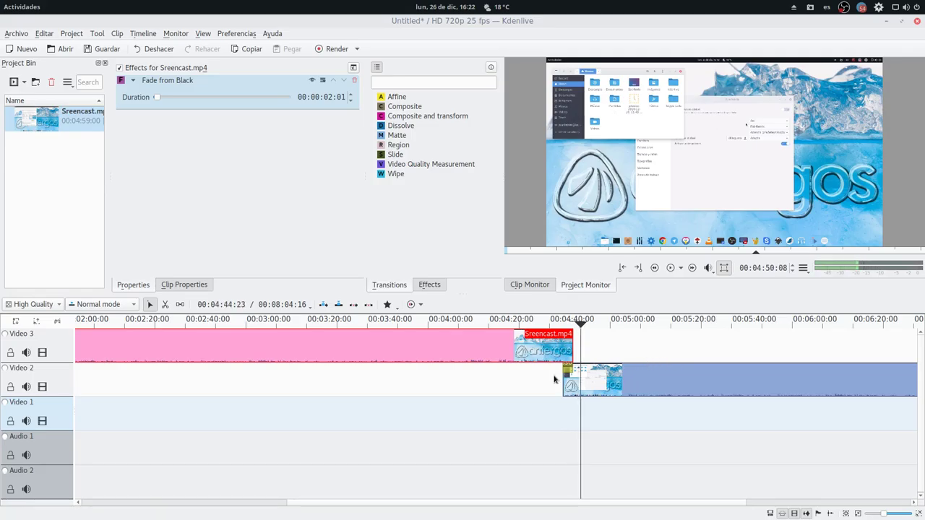
Delete the Video 2 clip and the Dissolve transition at the end of the Video 3 clip
left_click(654, 377)
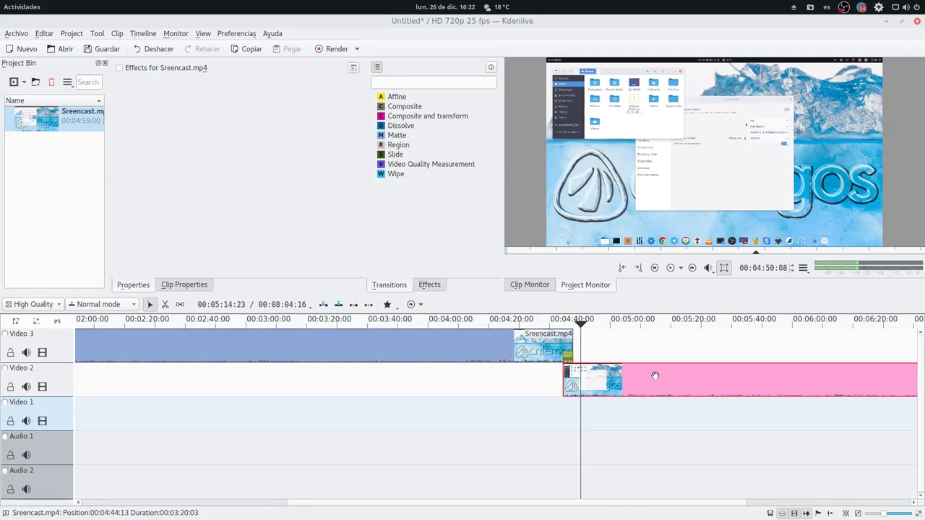
key("Delete")
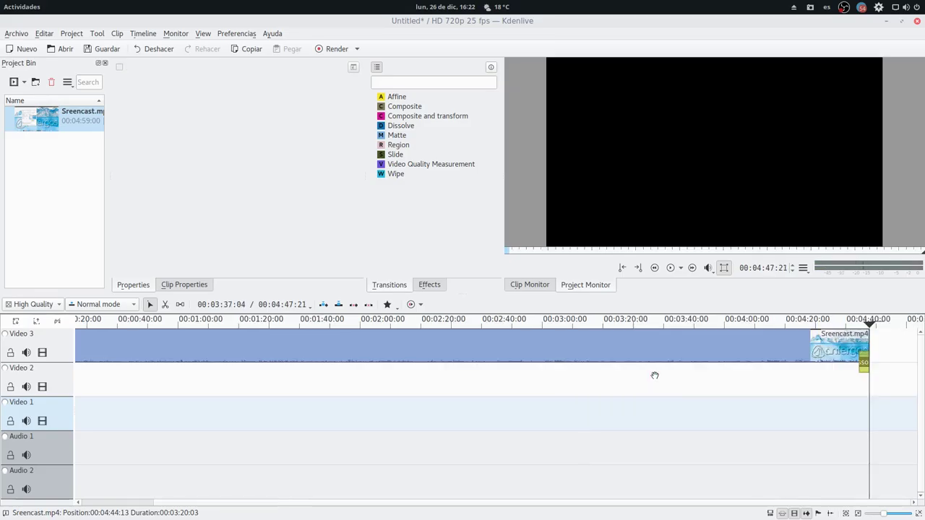
left_click(864, 365)
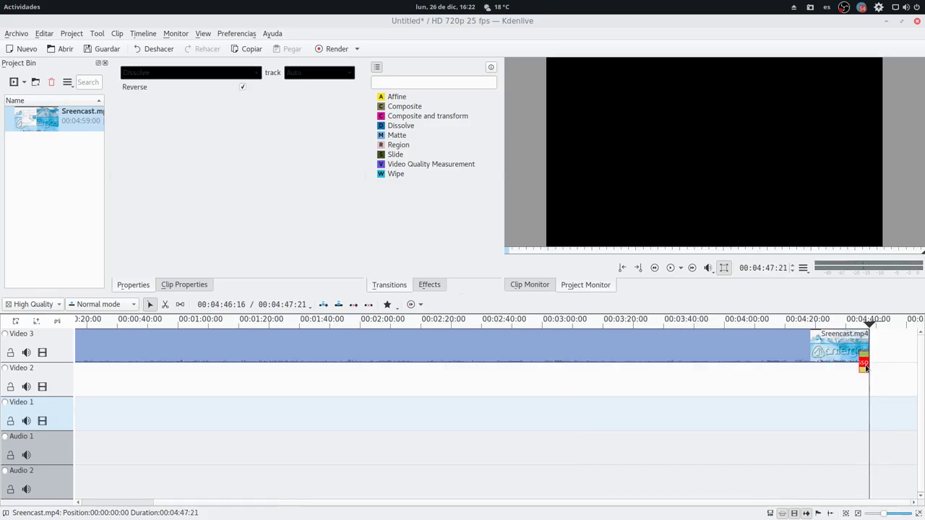
key("Delete")
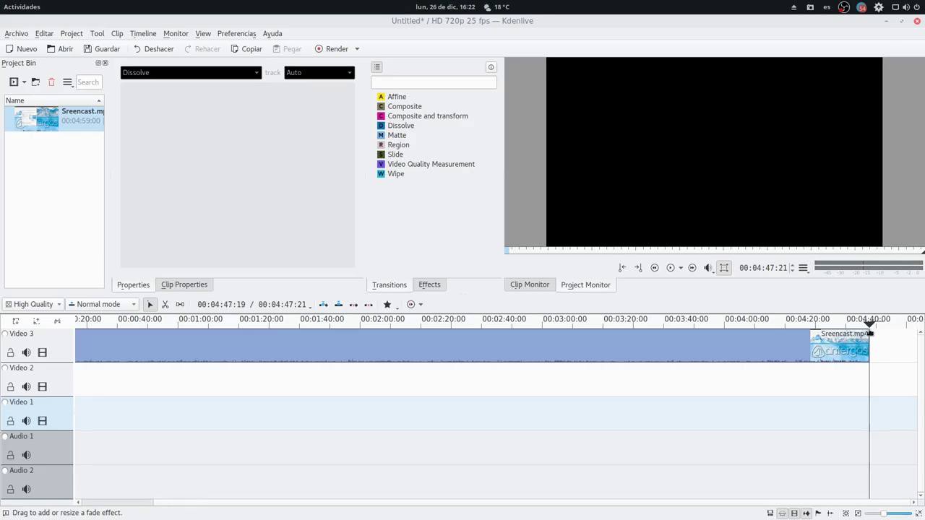
Add a Fade to Black lasting about 00:00:03:17 to the end of the Video 3 clip and play the closing seconds
left_click_drag(871, 333, 865, 333)
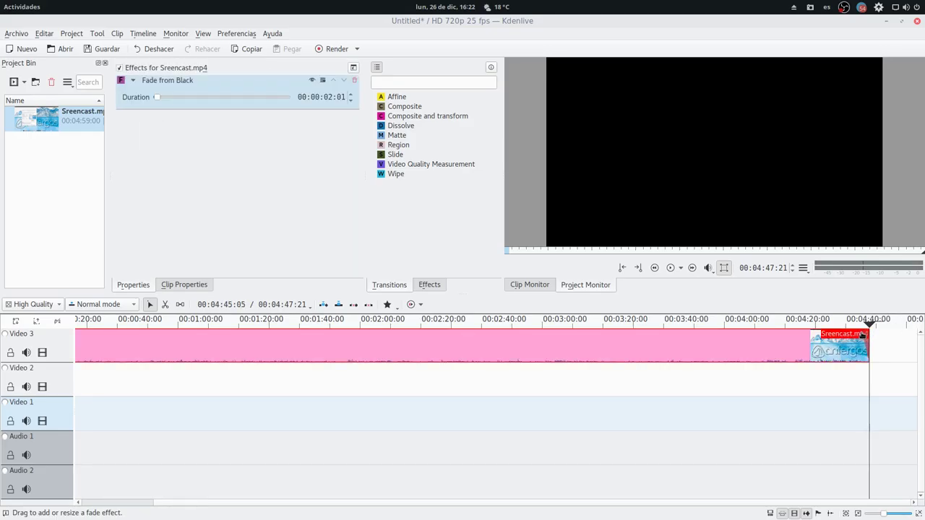
left_click_drag(859, 337, 857, 337)
left_click(852, 372)
key("space")
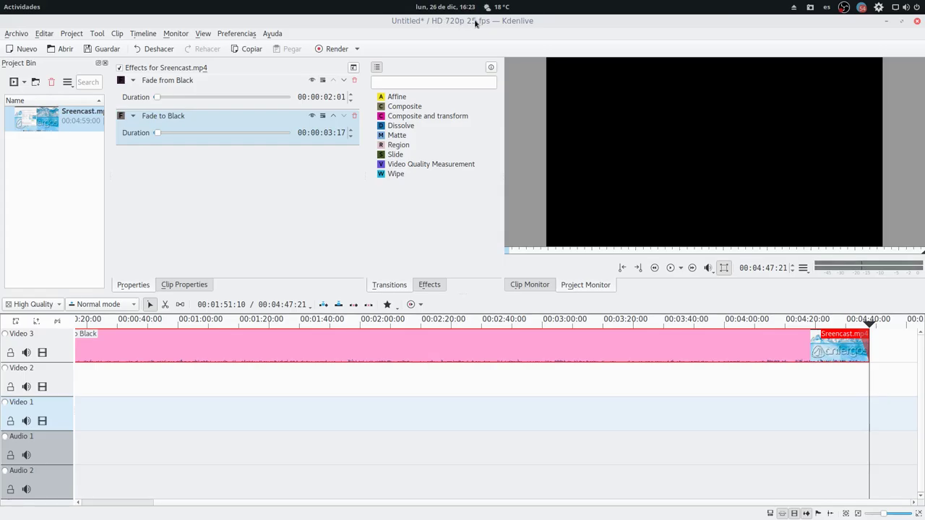
Examine the project settings and the available video resolutions without changing the profile
left_click(71, 33)
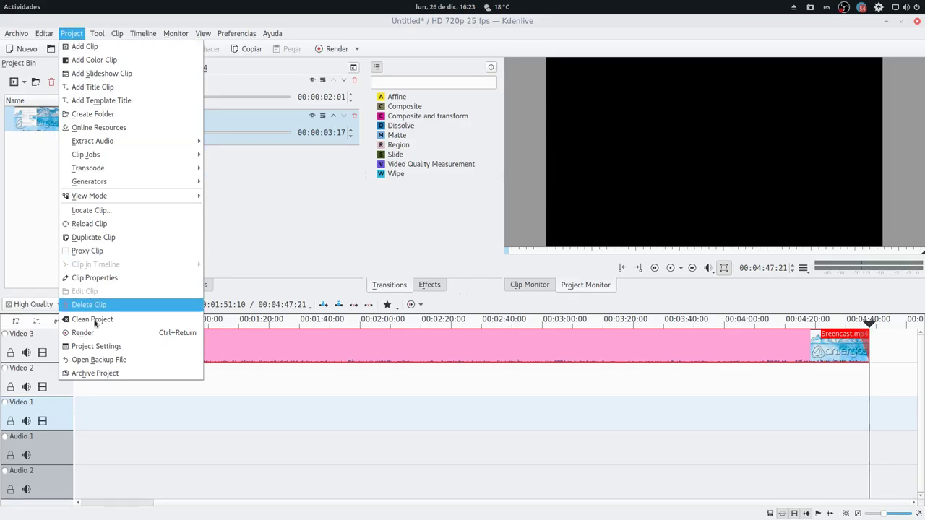
left_click(101, 346)
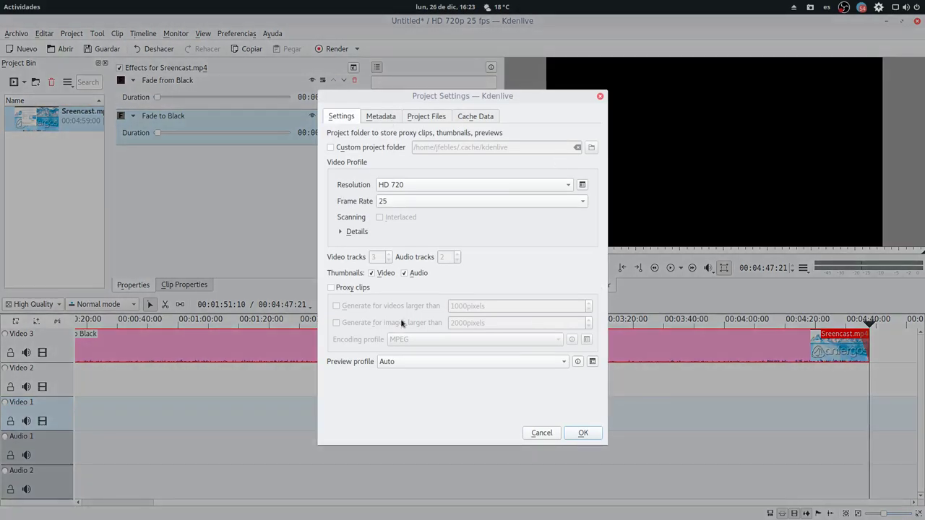
left_click(536, 186)
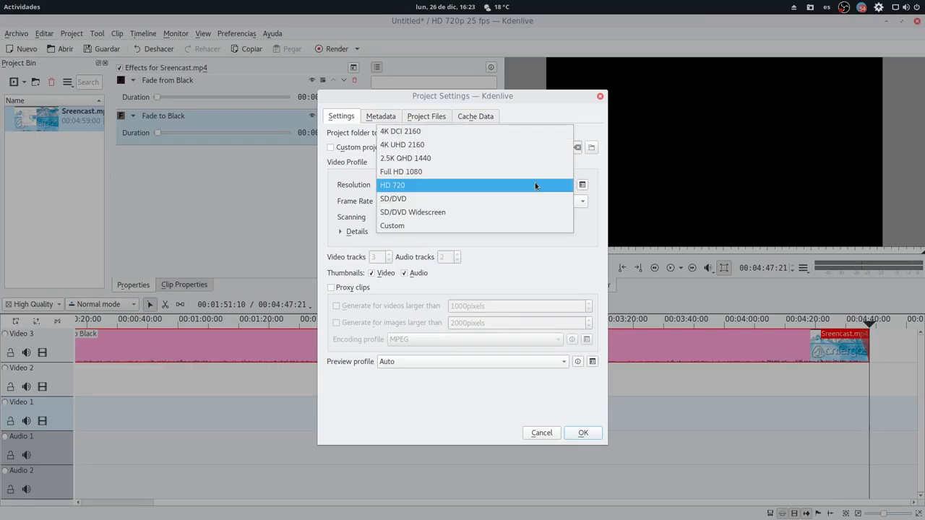
left_click(535, 185)
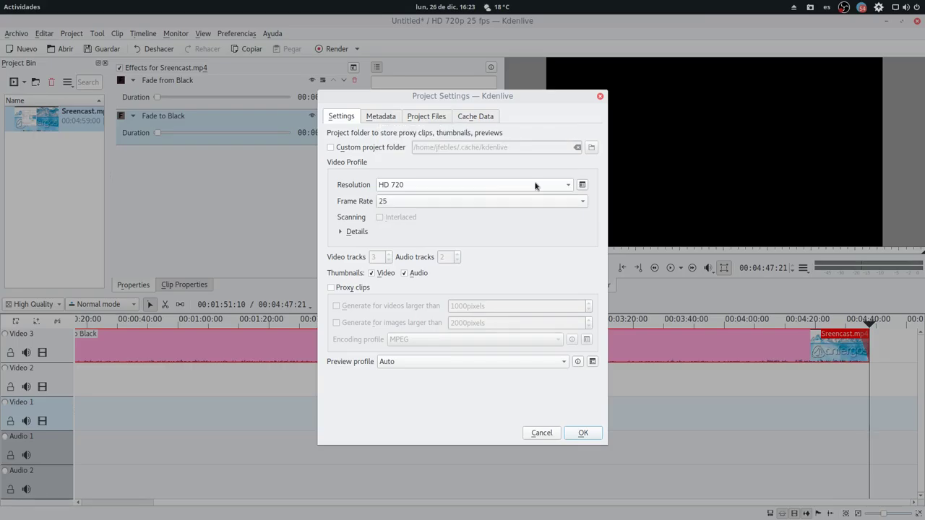
left_click(600, 97)
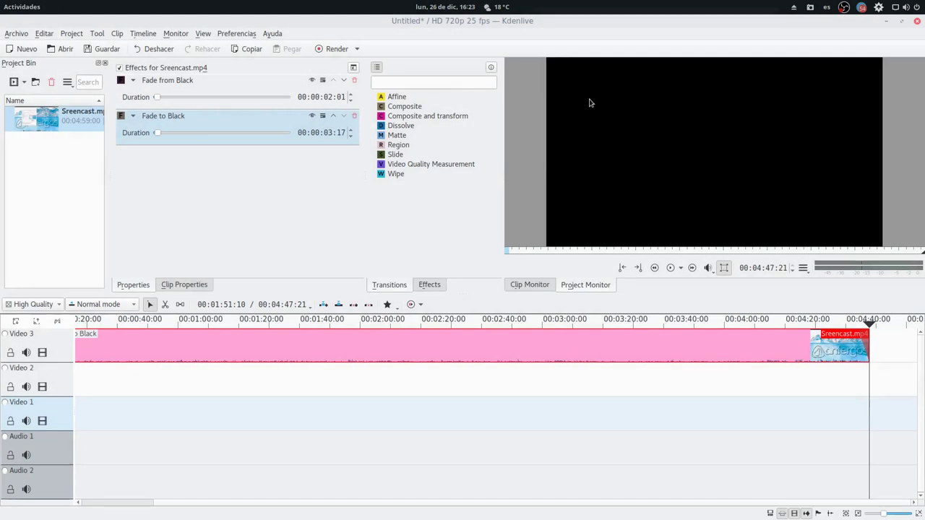
Choose MP4 (H264) from the generic formats as the render format for the project
left_click(330, 51)
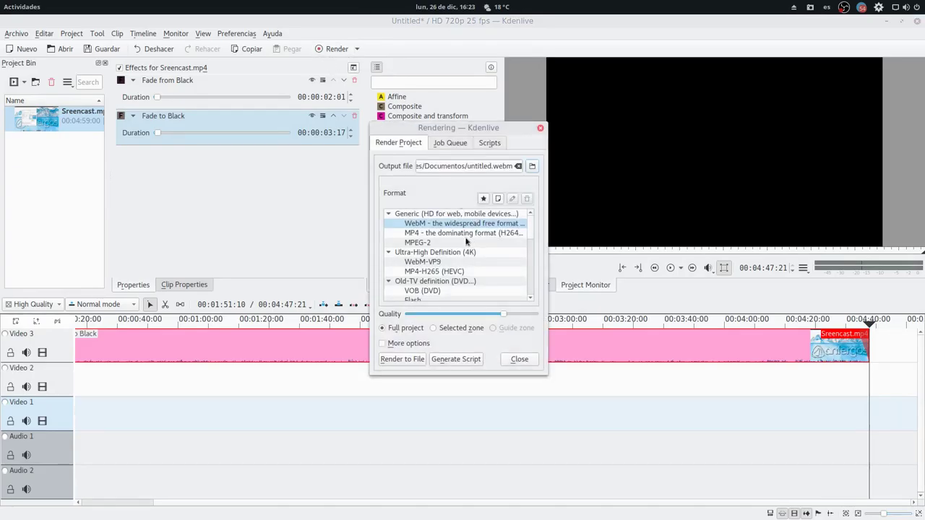
double_click(462, 235)
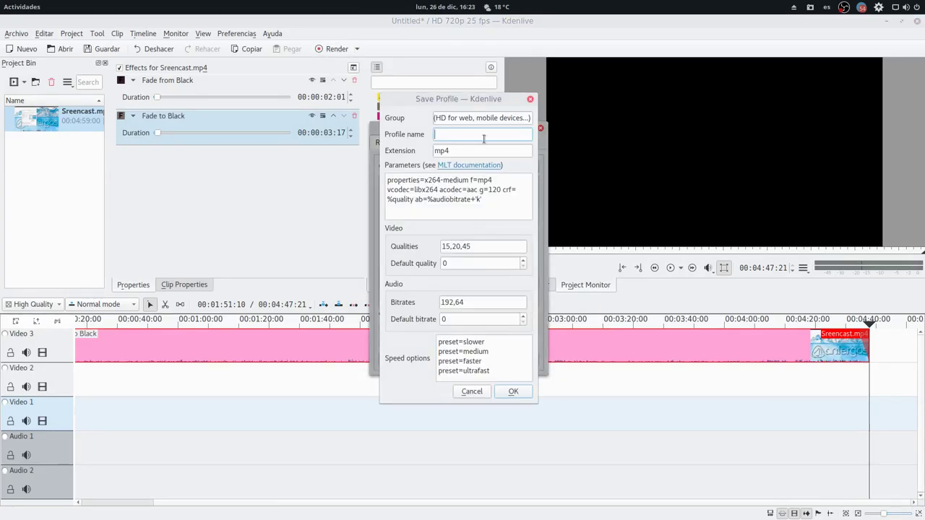
left_click(532, 100)
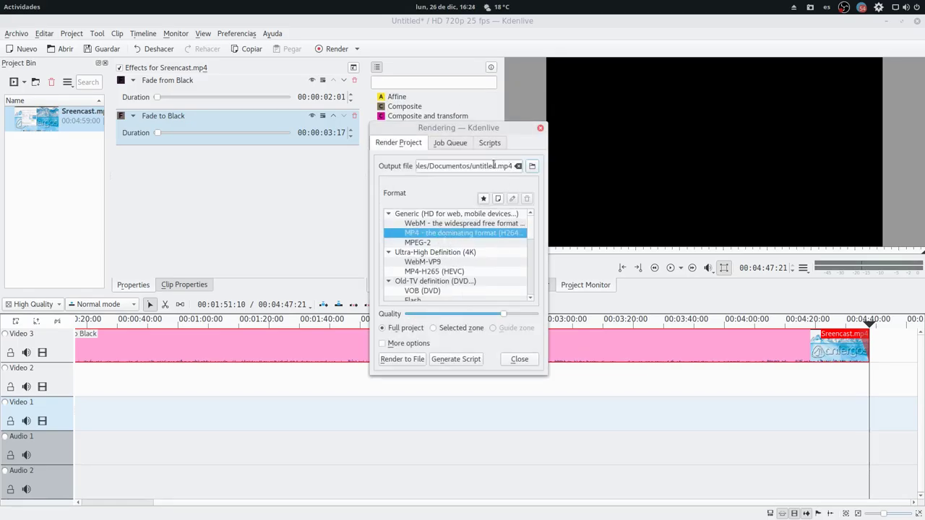
Name the output file podcast.mp4 in the Documentos folder and render the full project to it
left_click(495, 166)
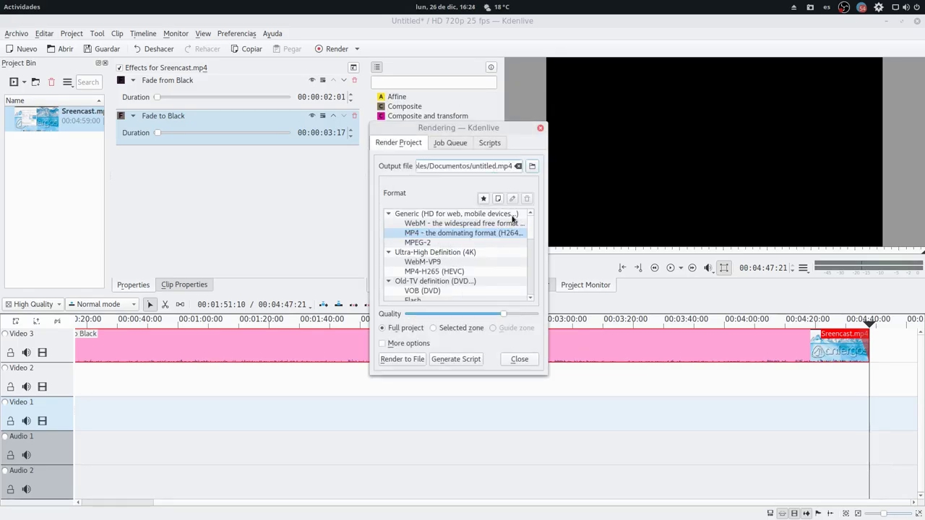
key("BackSpace")
key("BackSpace")
key("BackSpace")
key("BackSpace")
key("BackSpace")
key("BackSpace")
key("BackSpace")
key("BackSpace")
type("po")
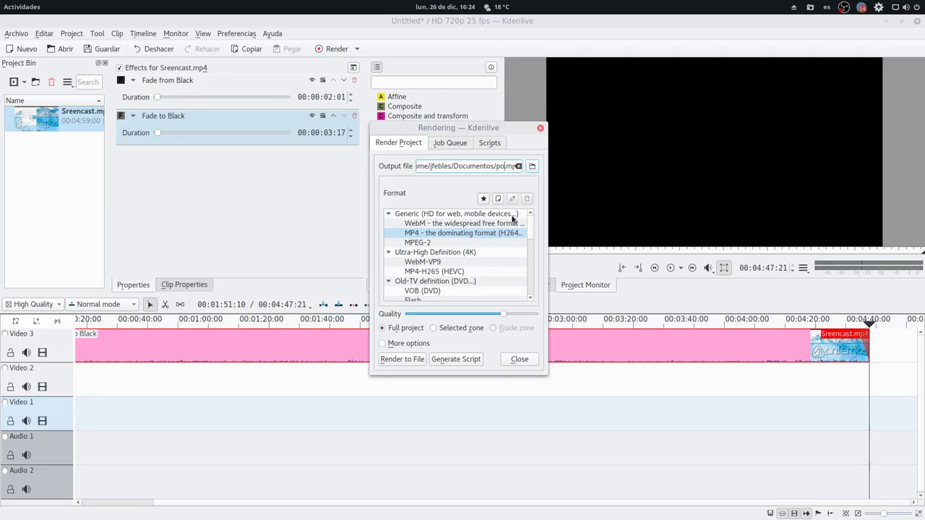
type("dcast")
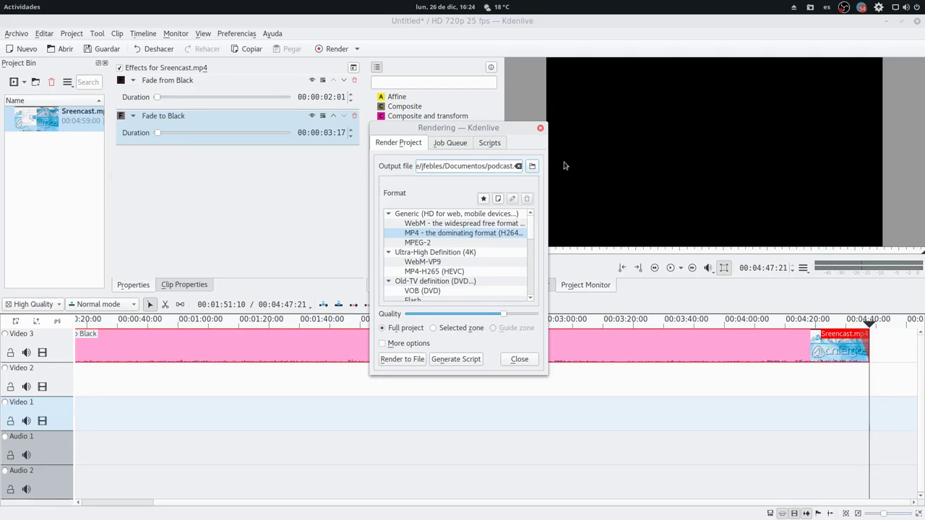
left_click(402, 360)
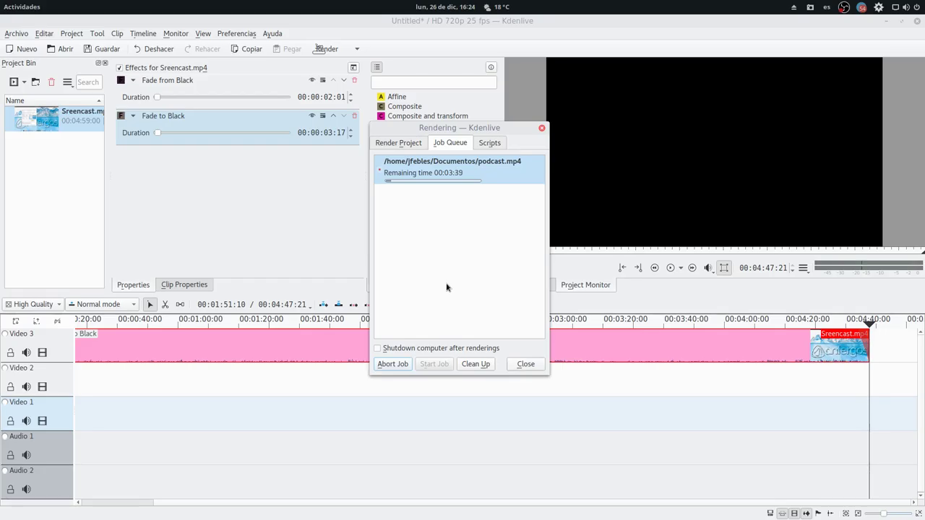
Open HandBrake, examine its conversion options and presets, and close it again
mouse_move(549, 511)
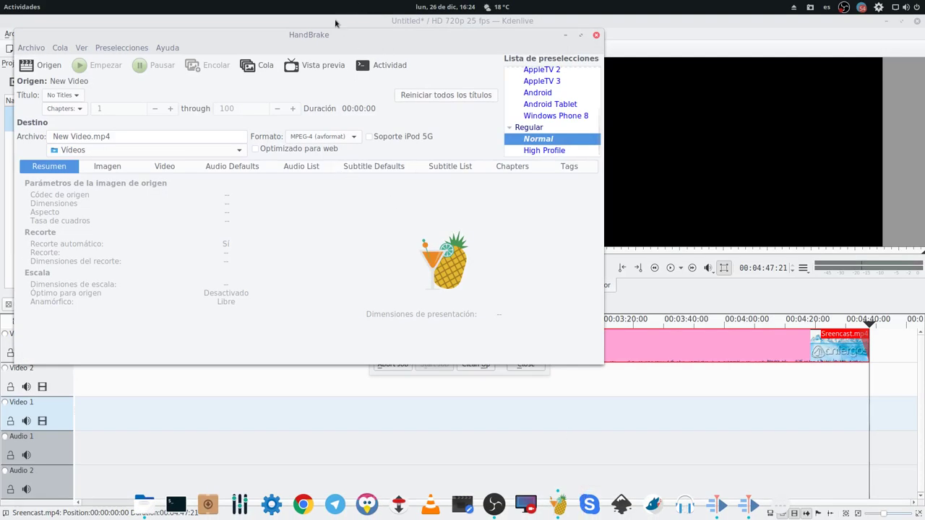
left_click_drag(344, 40, 591, 109)
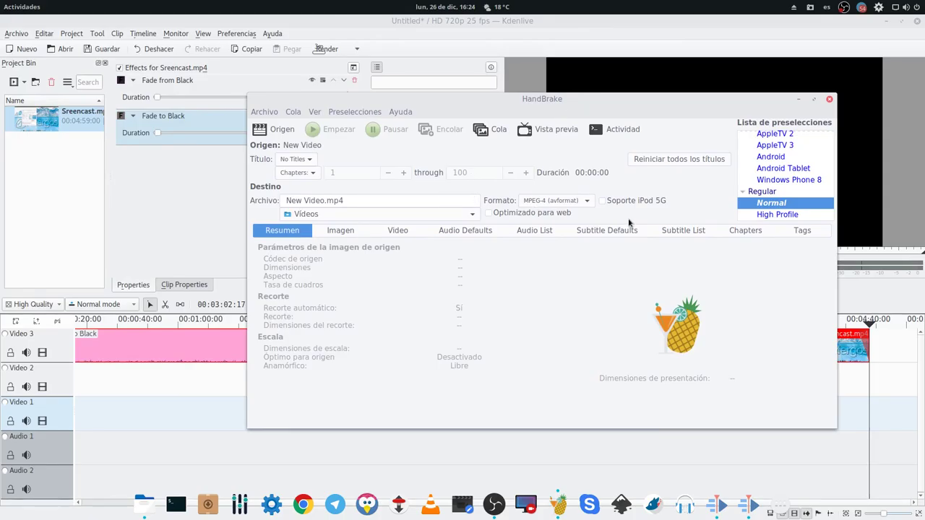
left_click(830, 99)
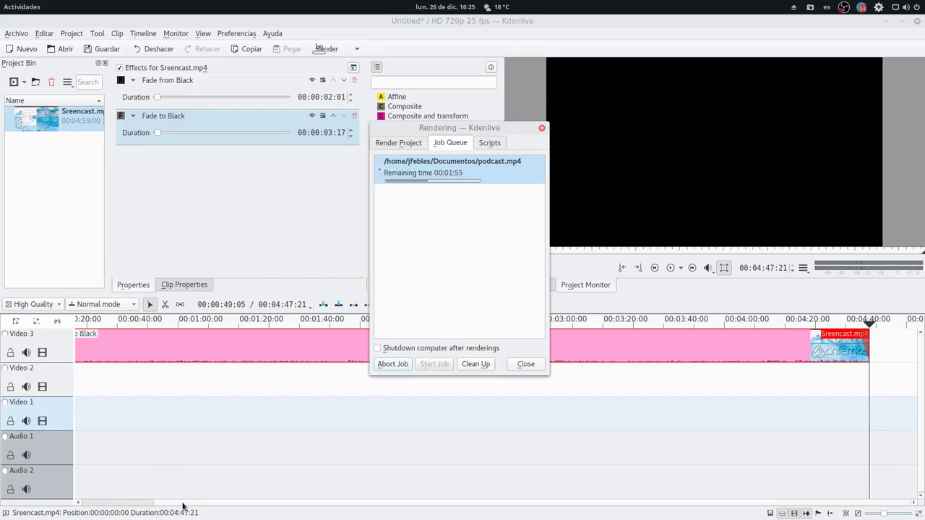
Show the desktop overview of all open windows
left_click(183, 506)
left_click_drag(182, 505, 99, 504)
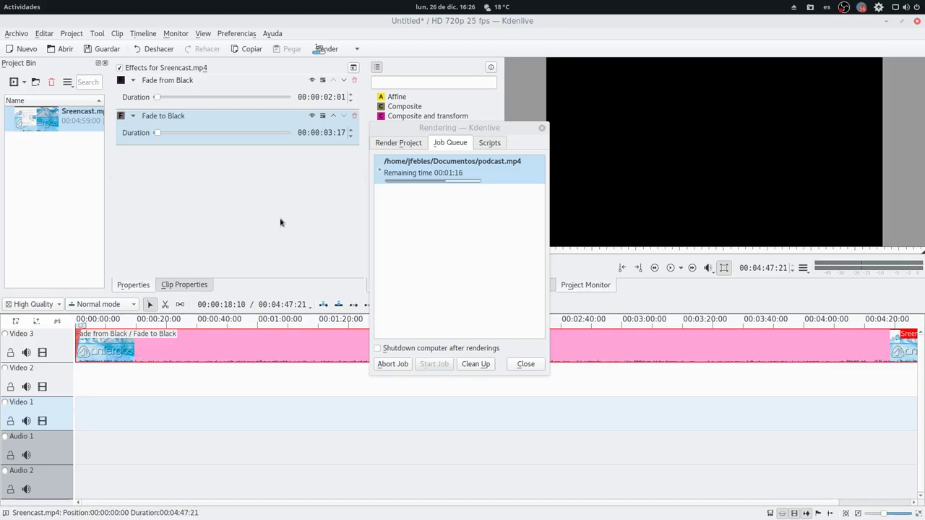
mouse_move(2, 4)
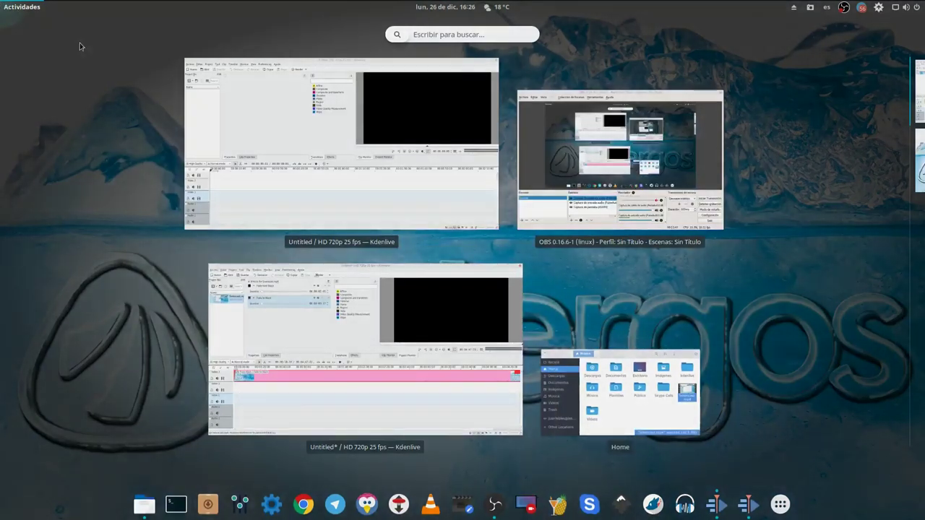